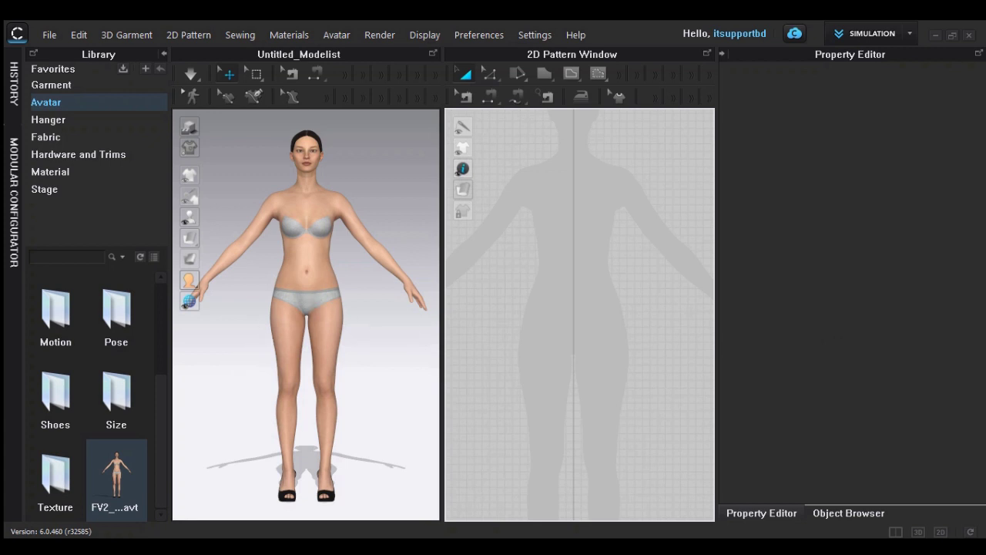
- Display only the 2D pattern workspace and frame the avatar's silhouette in it
click(945, 532)
scroll(554, 444, down, 5)
scroll(552, 440, up, 5)
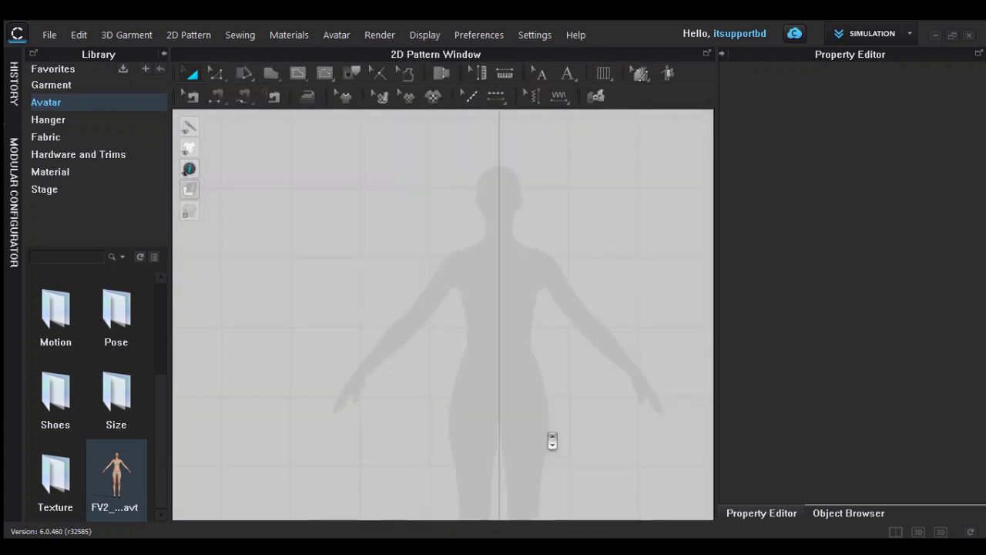
middle_drag(520, 412, 480, 398)
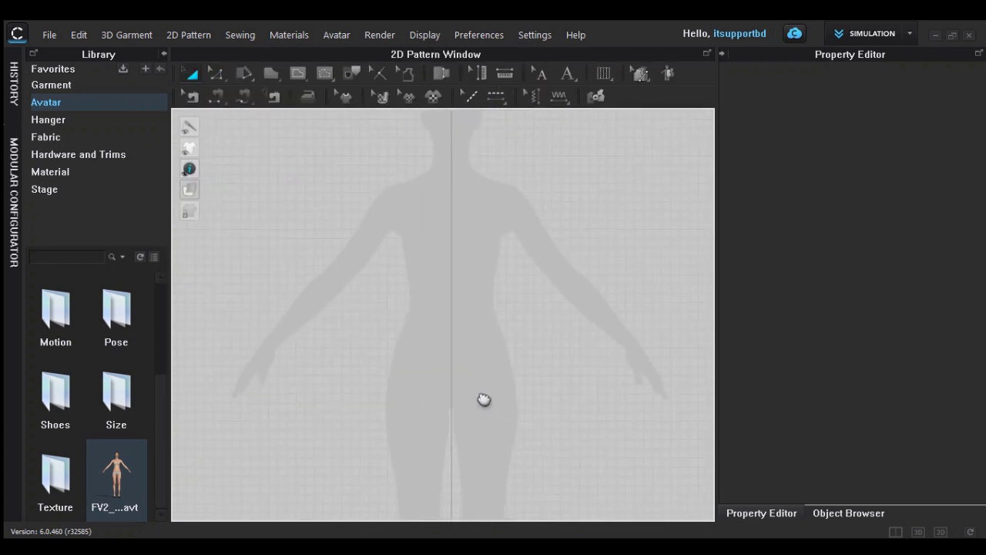
- Create a rectangular pattern 22 in wide and 8 in high over the avatar silhouette's chest
click(245, 73)
click(282, 113)
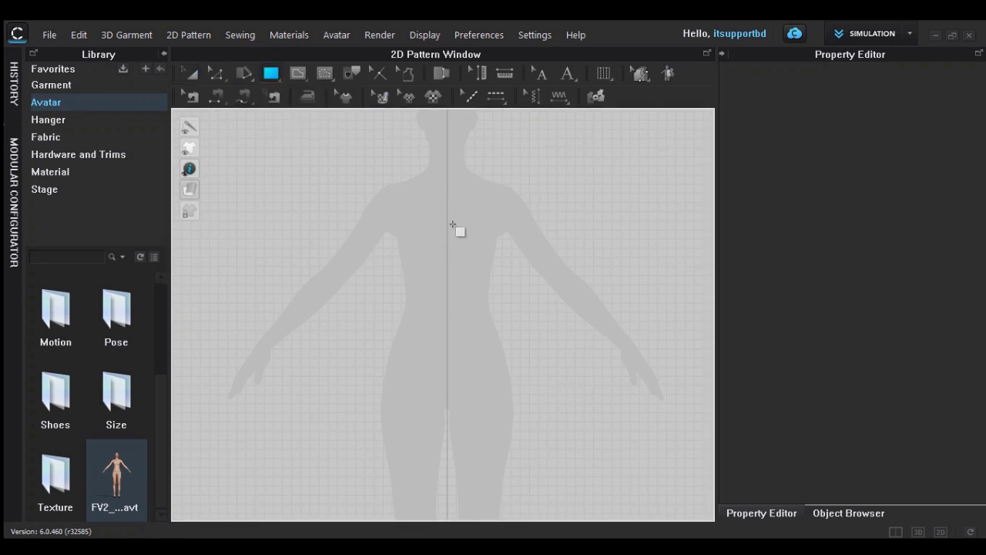
click(452, 224)
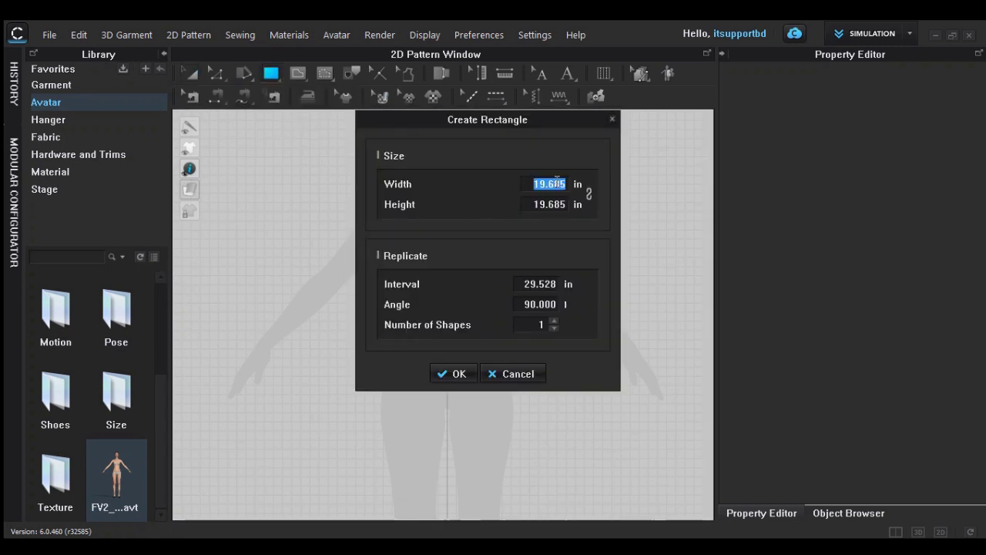
text(22)
click(545, 205)
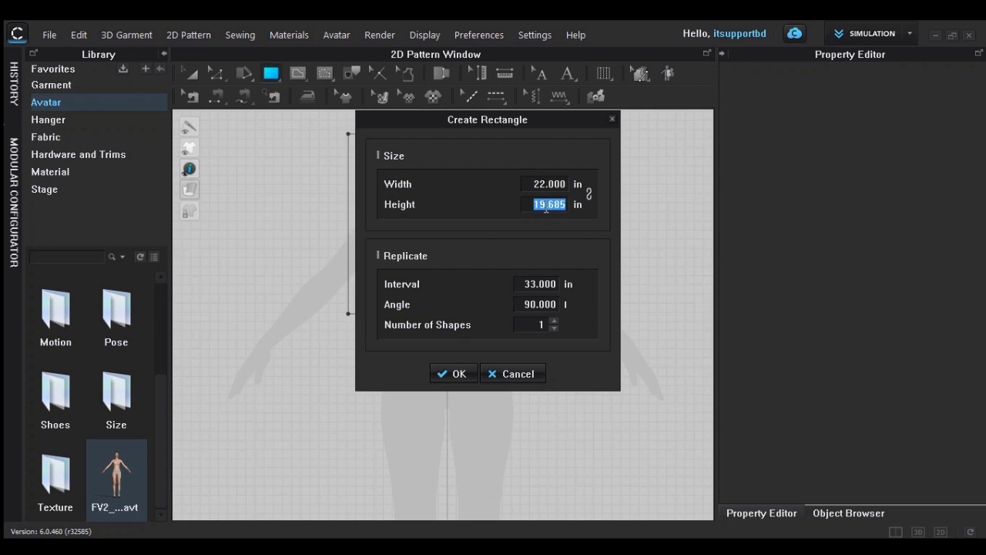
text(8)
click(456, 373)
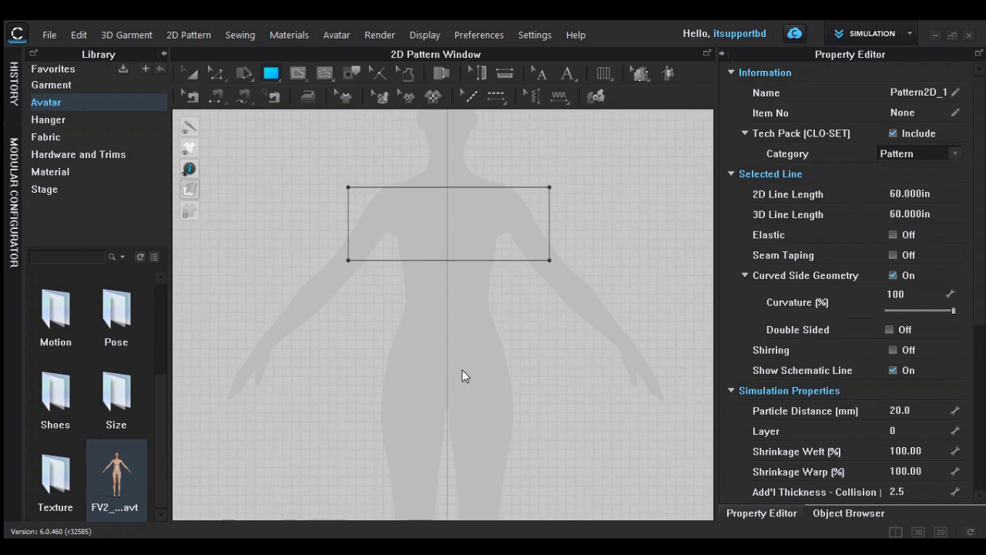
- Move the 22 × 8 in rectangle slightly down over the avatar silhouette's torso and deselect it
click(194, 78)
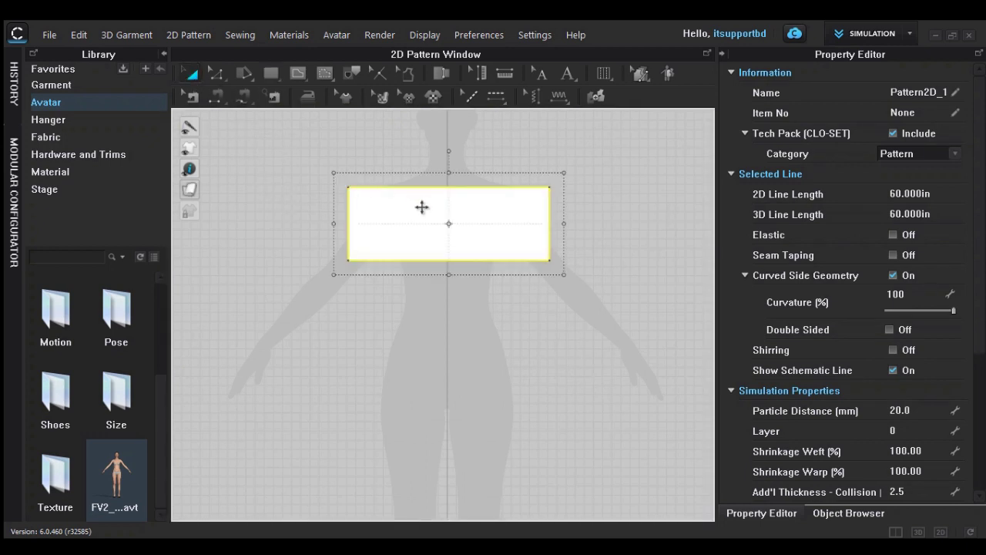
drag(421, 206, 427, 245)
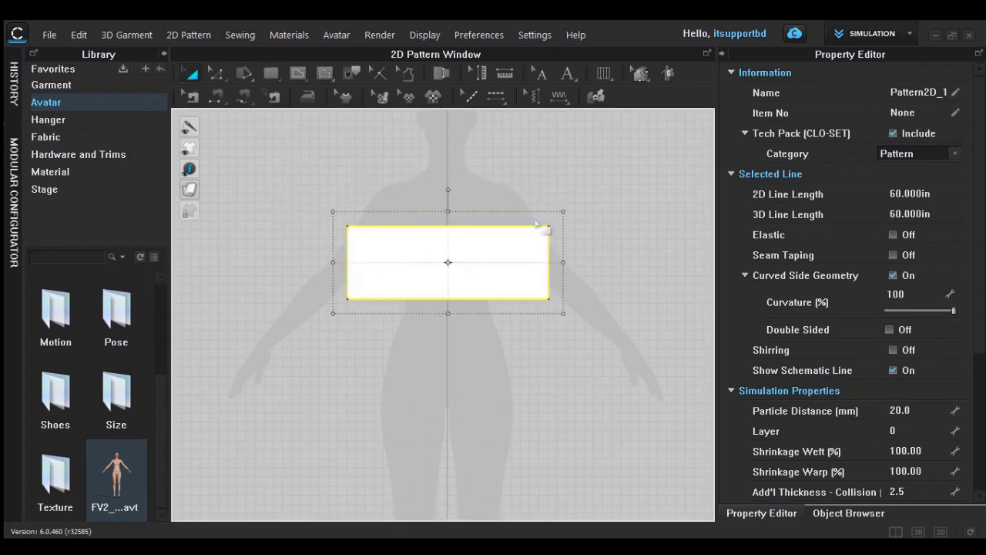
click(584, 291)
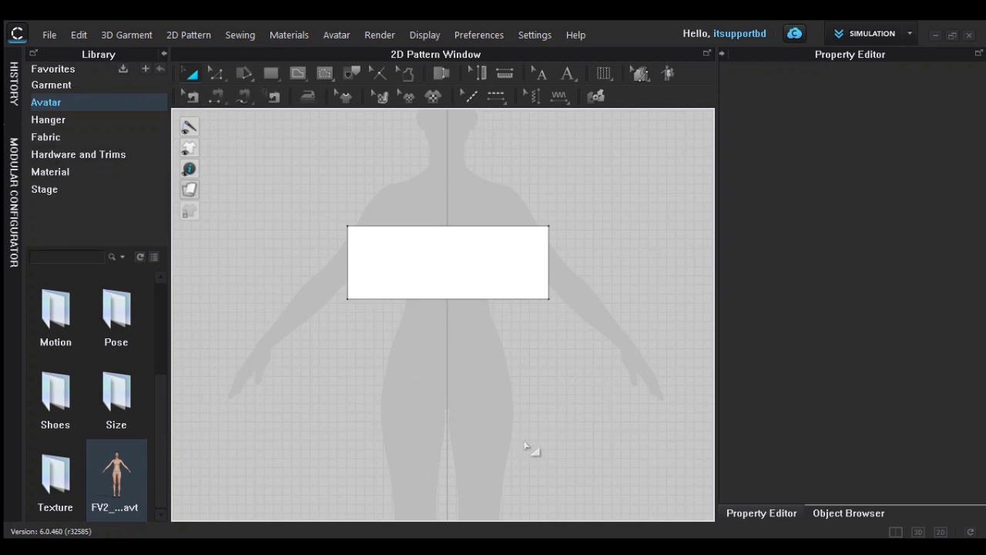
- Create a second rectangular pattern 22 in wide and 20 in high over the silhouette's hips
key(s)
click(448, 365)
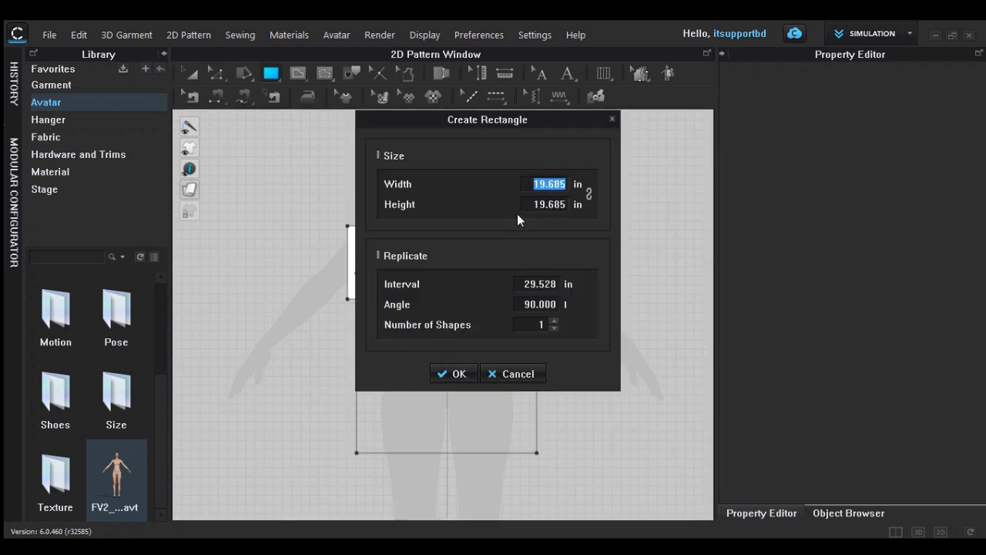
text(26)
key(Tab)
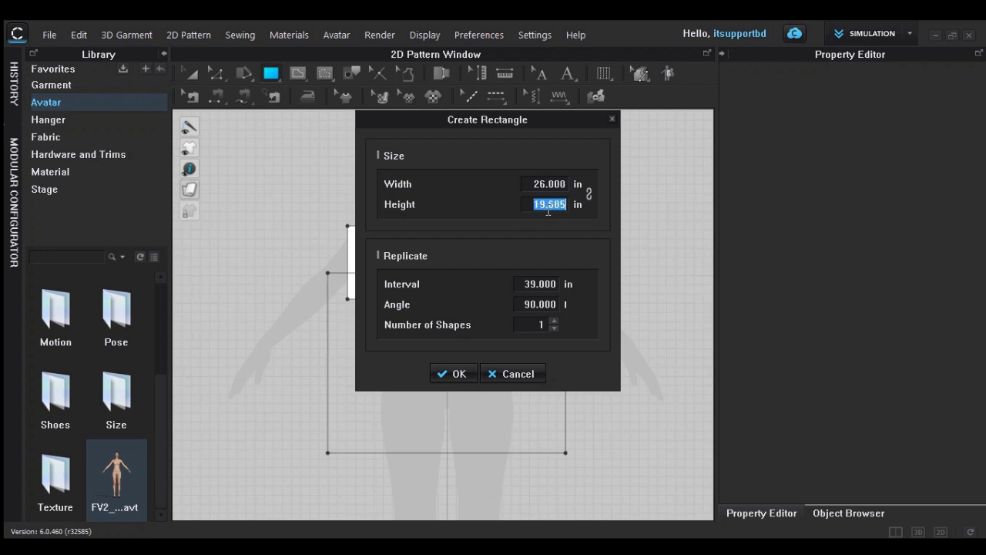
key(shift+Tab)
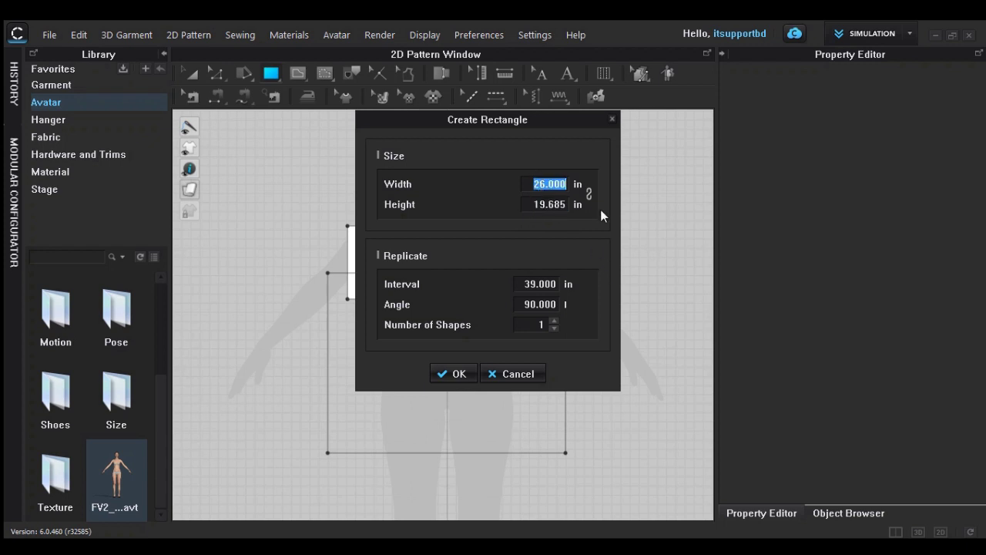
text(2)
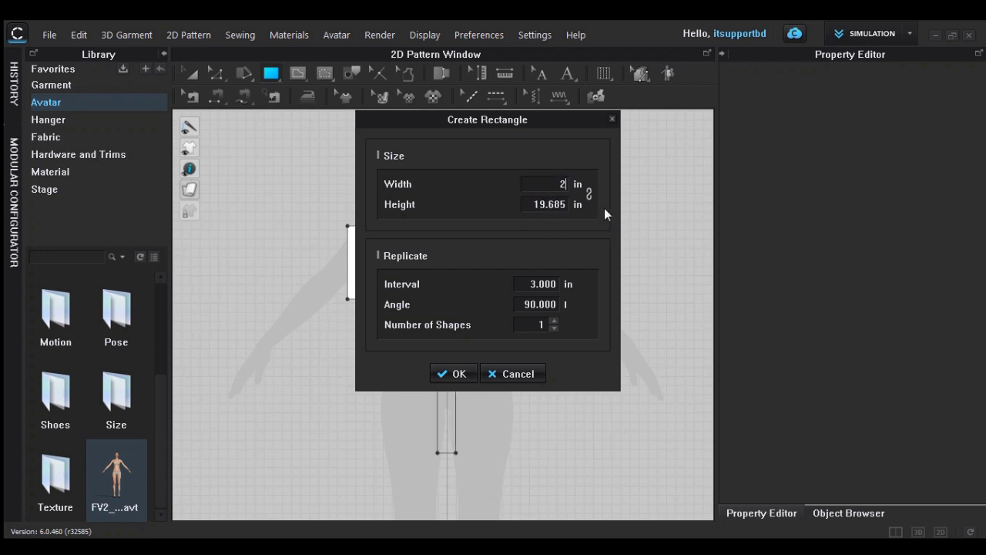
text(2)
click(545, 202)
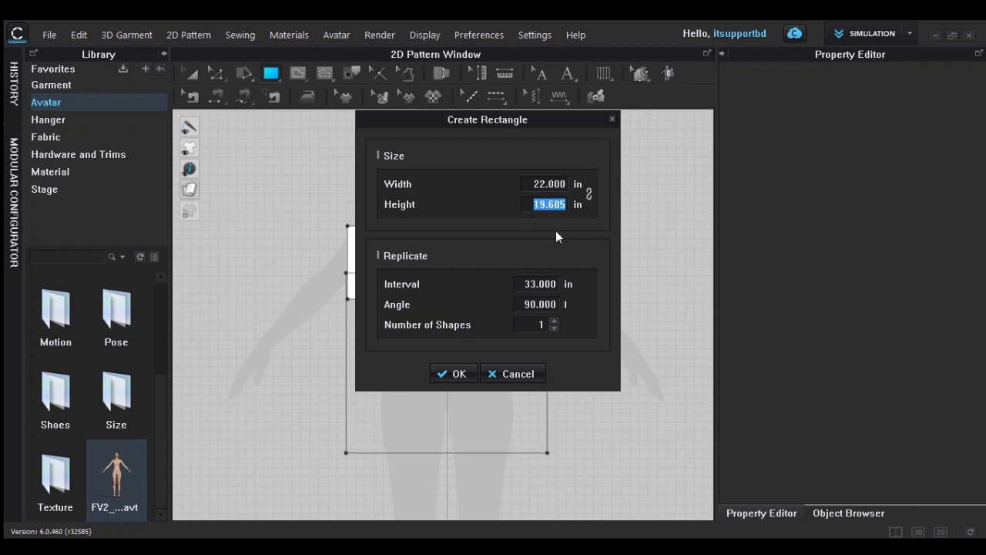
text(20)
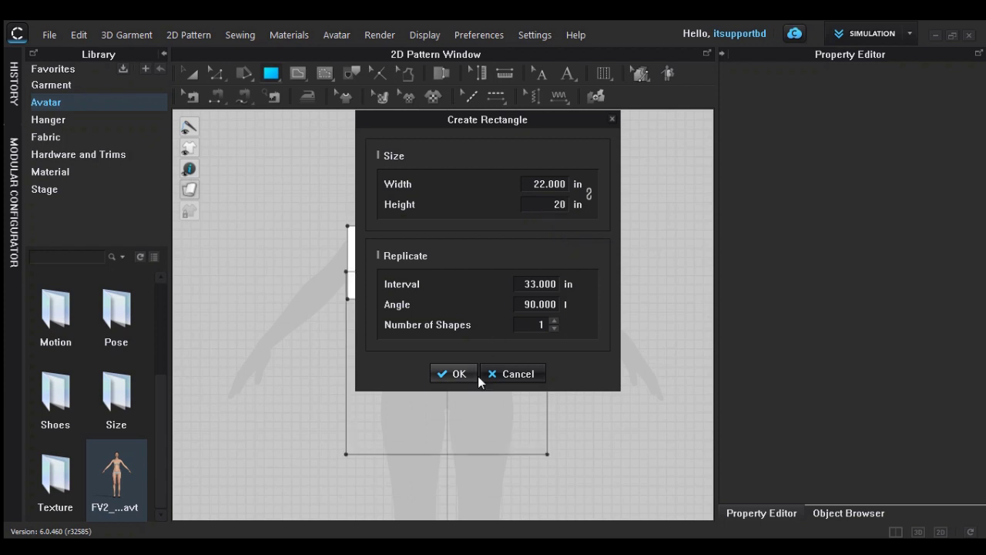
click(455, 373)
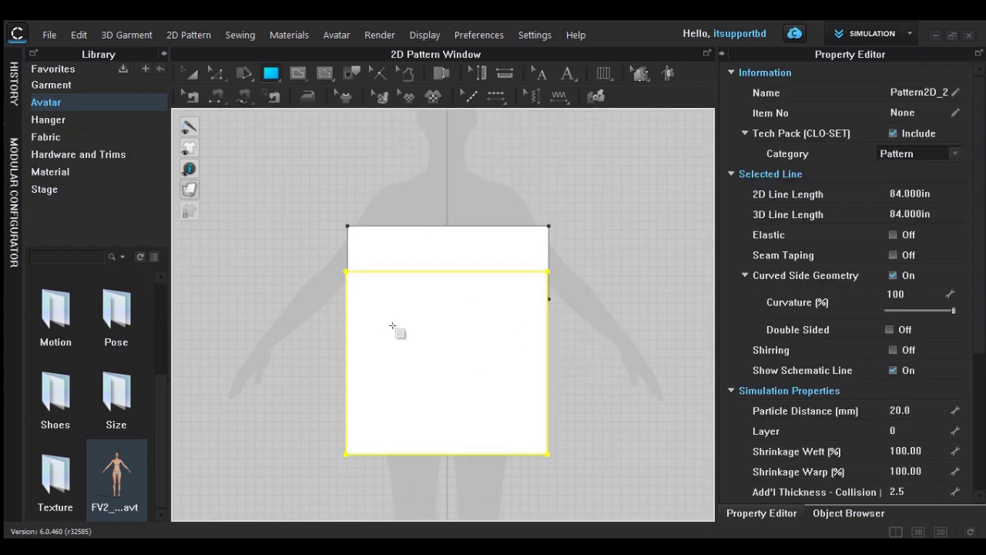
- Move the 22 × 20 in rectangle down so it sits clear below the upper rectangle, and deselect it
key(a)
drag(378, 339, 449, 396)
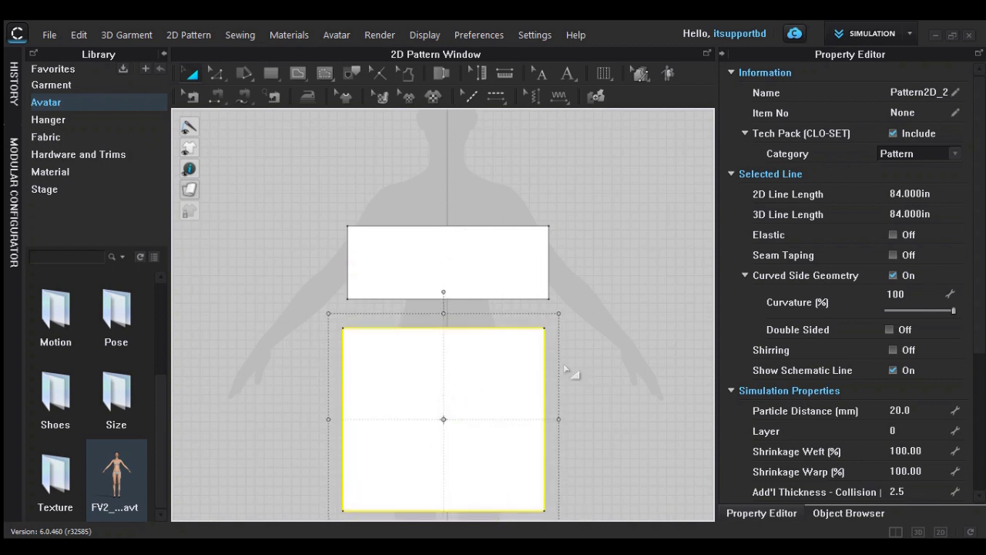
click(596, 263)
- Create a linked symmetric copy of the upper rectangle and place it level with the original on its left side
click(473, 281)
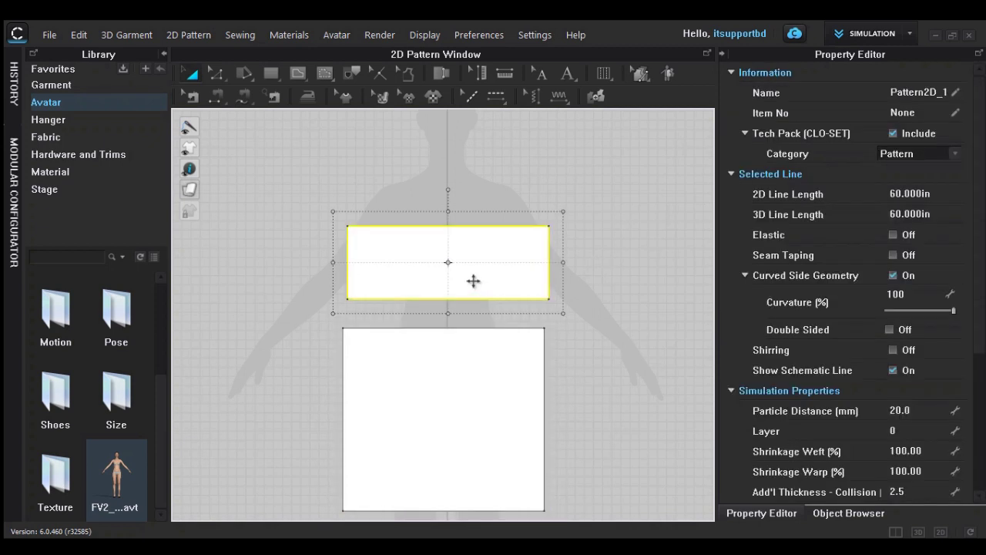
key(ctrl+d)
click(218, 262)
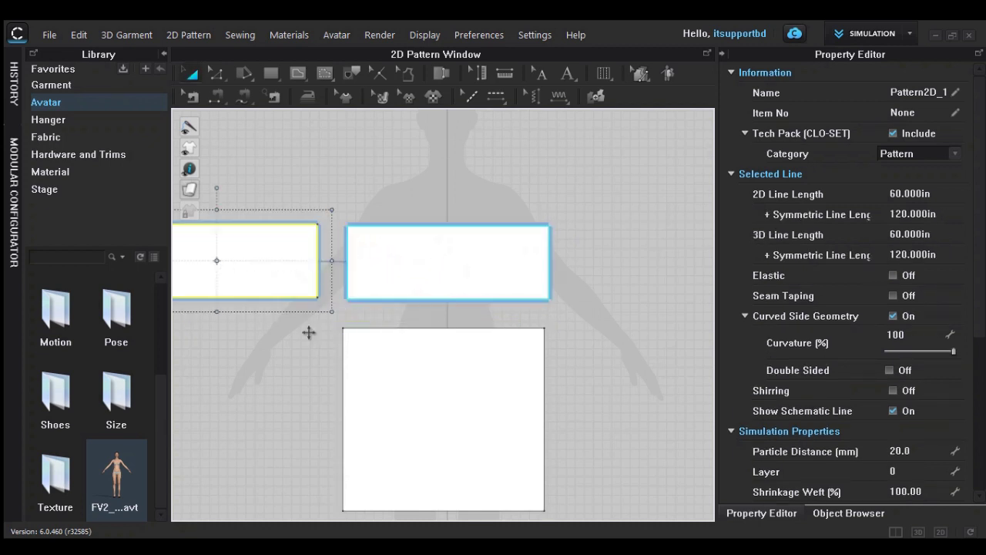
- Create a linked symmetric copy of the lower rectangle and place it beside the original, under the other copy
click(486, 414)
key(ctrl+c)
key(ctrl+r)
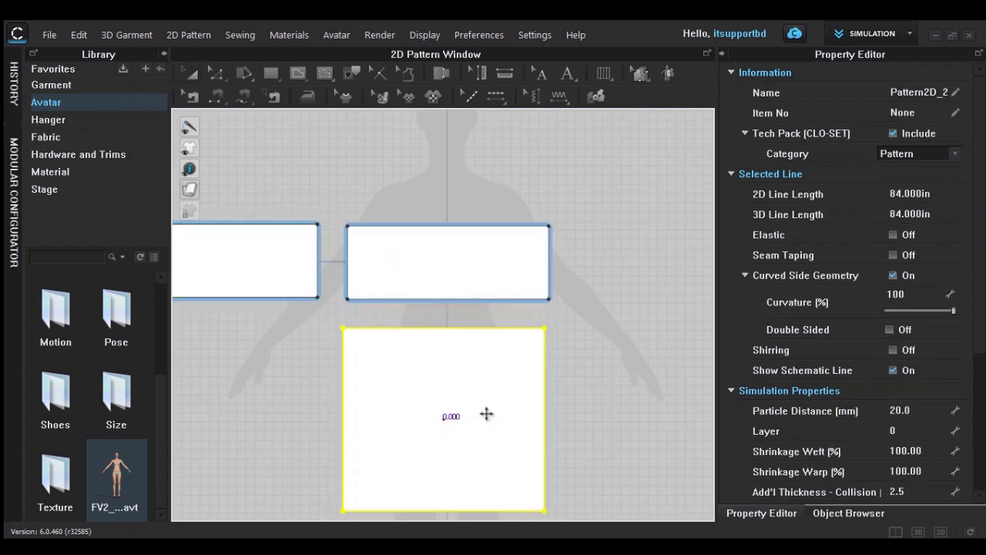
click(218, 421)
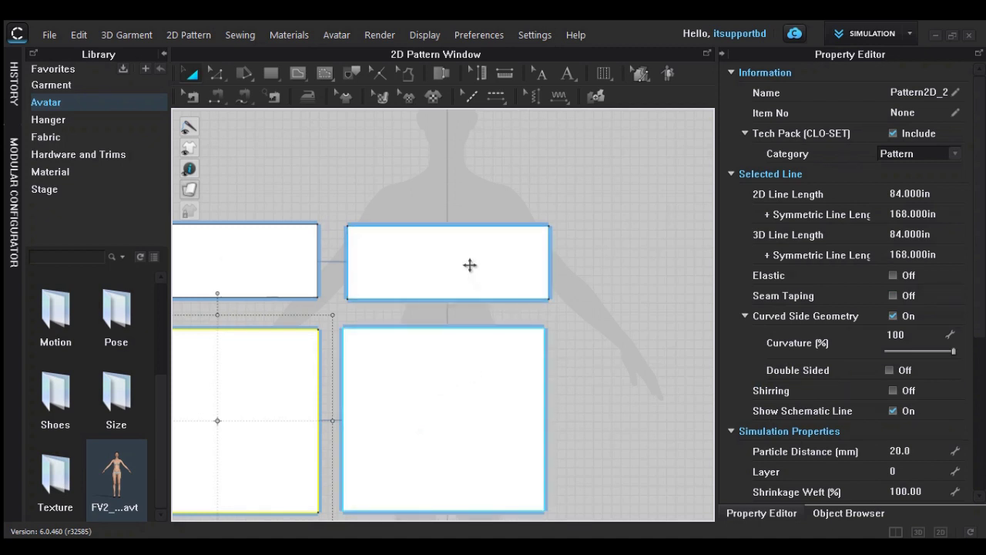
- Offset the upper rectangle's top edge as 16 internal lines spaced 0.5 in apart
click(216, 73)
click(424, 225)
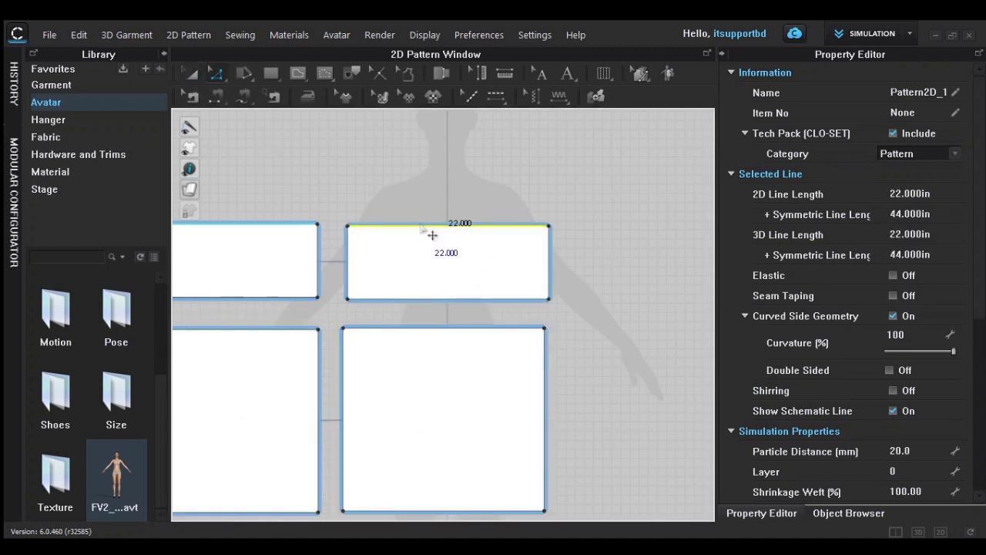
right_click(421, 224)
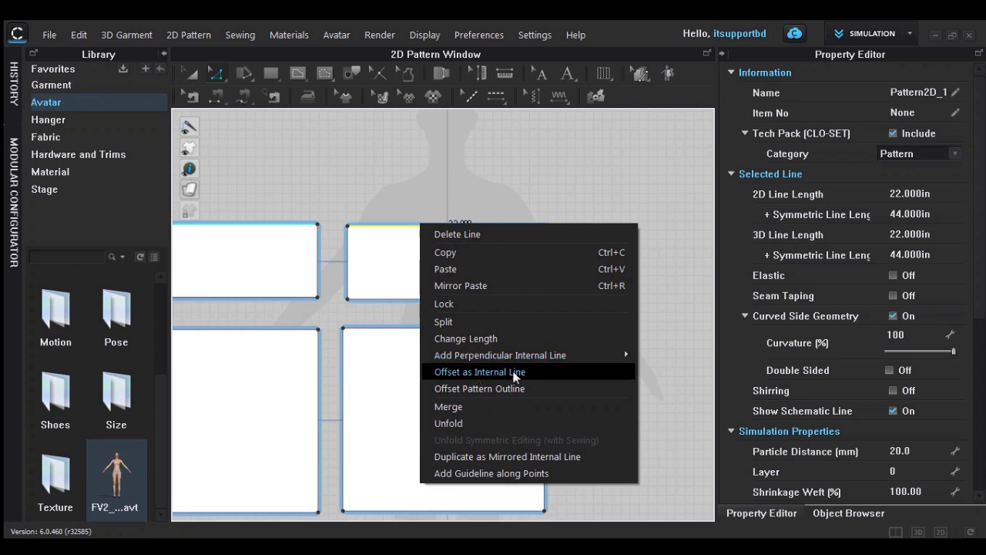
click(479, 371)
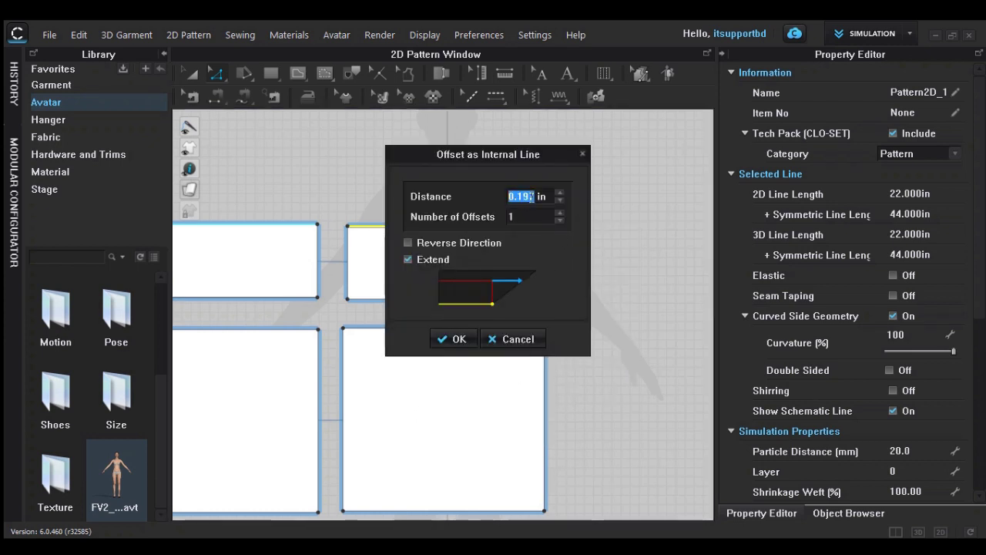
text(.5)
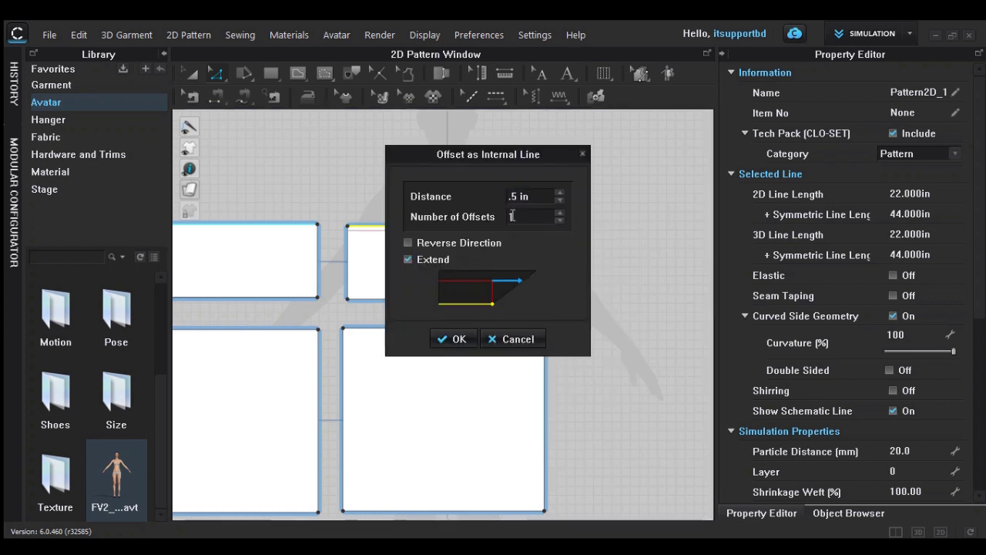
drag(510, 218, 525, 218)
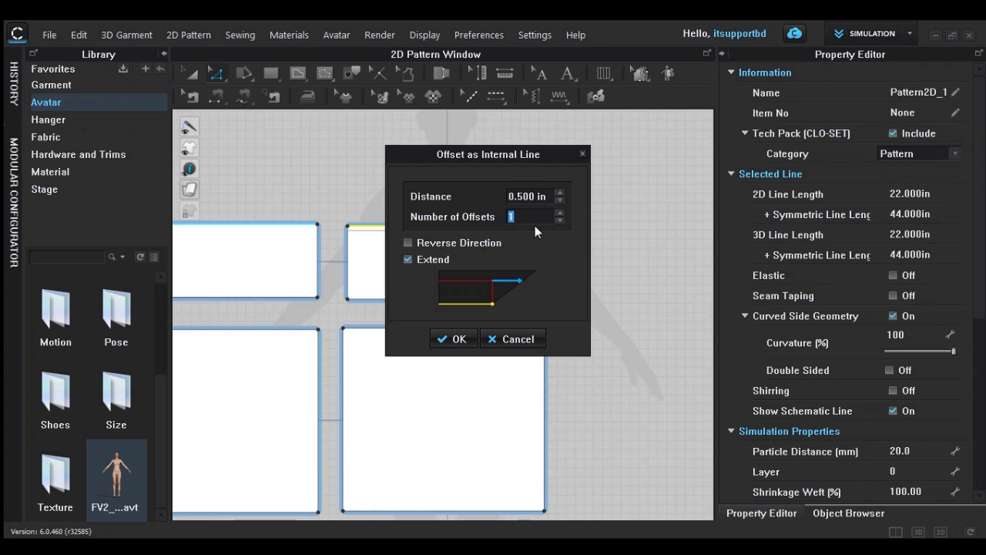
text(16)
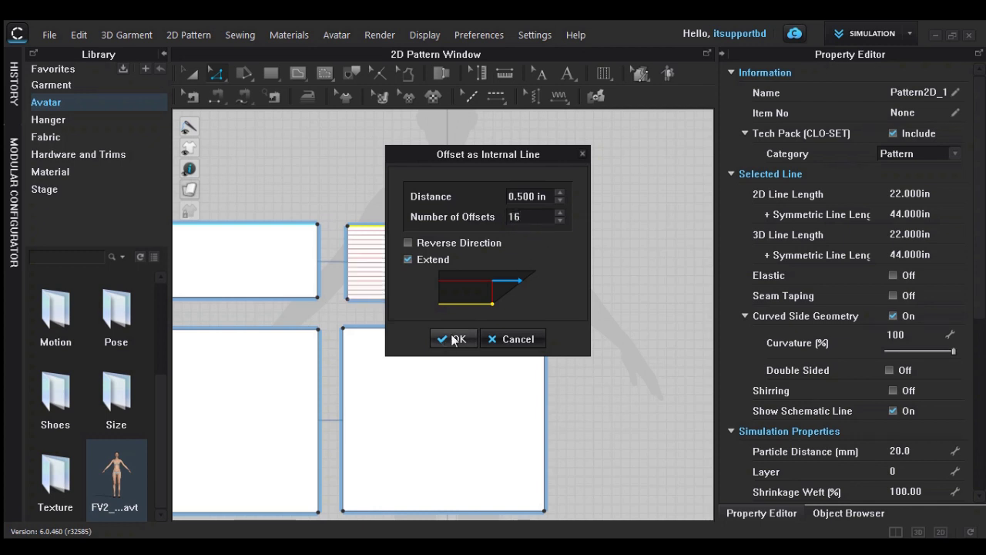
click(454, 339)
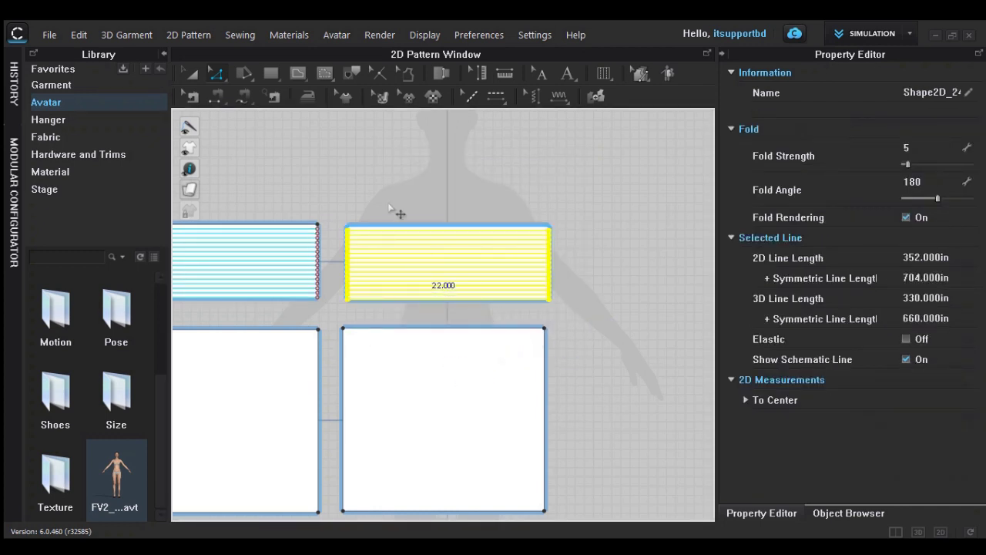
click(287, 177)
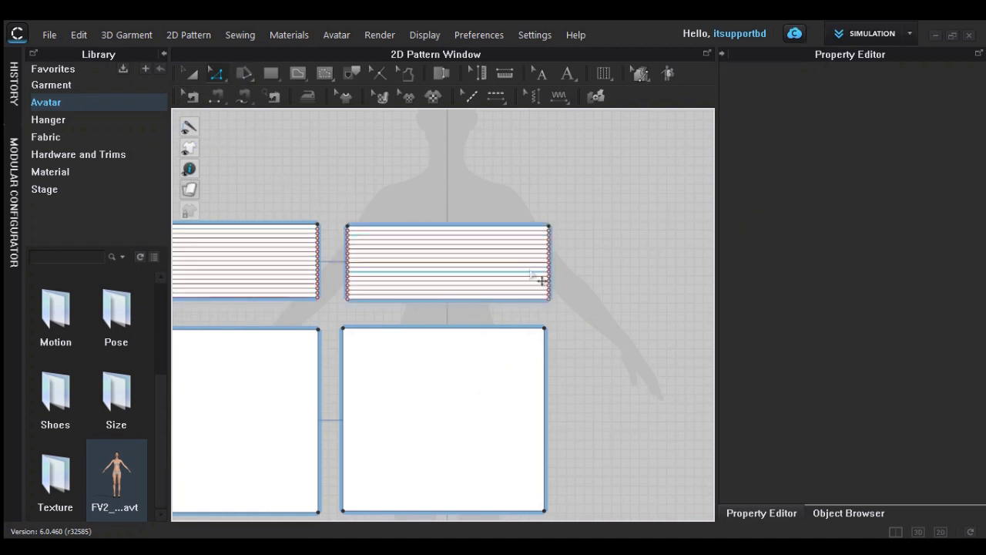
- Delete the last internal line, which lies on the upper rectangle's bottom edge
click(529, 275)
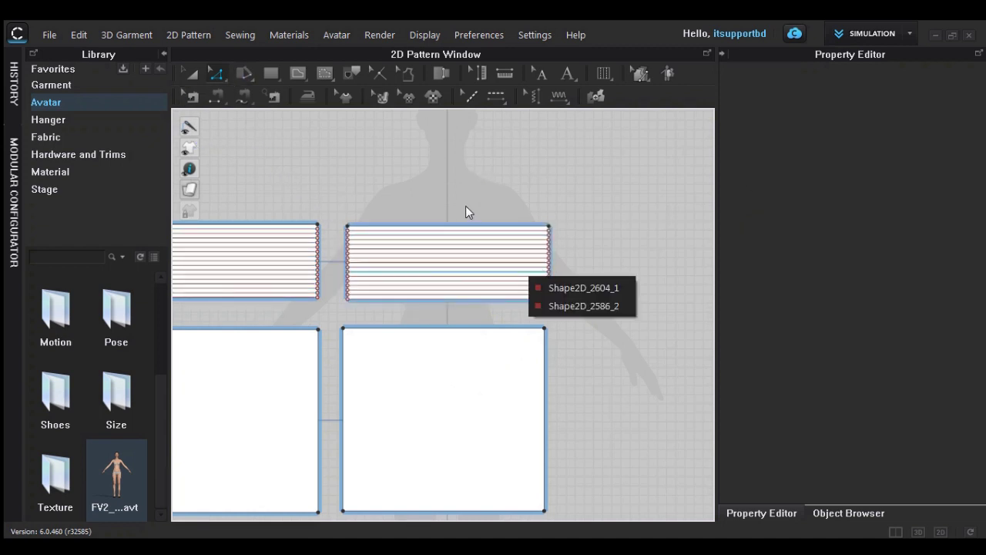
scroll(509, 212, up, 3)
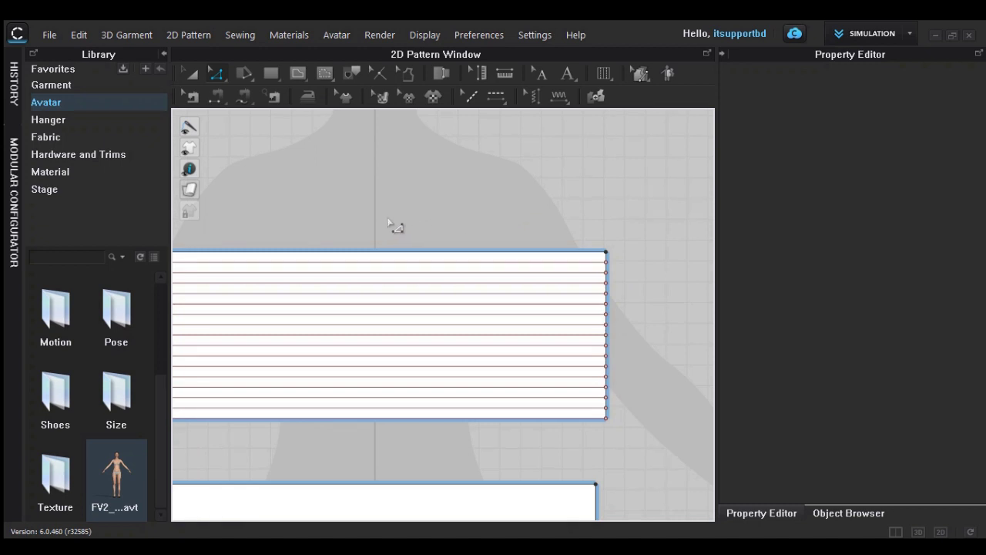
middle_drag(389, 222, 457, 196)
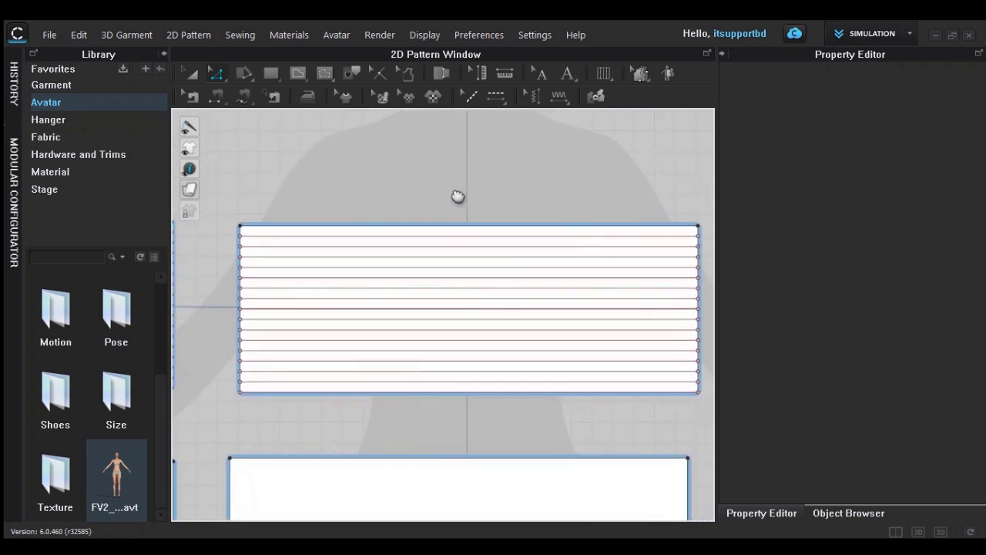
right_click(244, 391)
click(295, 423)
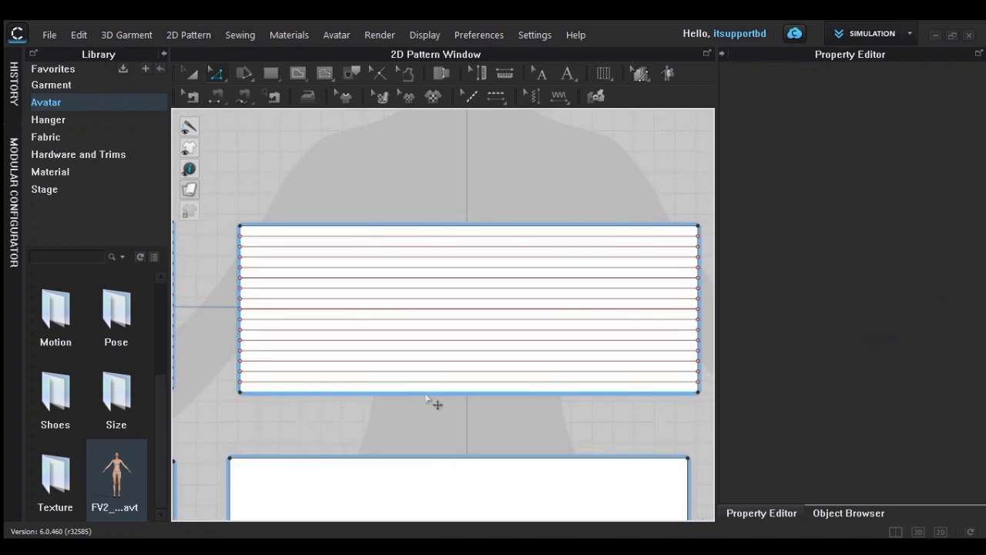
- Turn on Elastic with a ratio of 60 for the upper rectangle's 15 internal lines and its top and bottom edges
click(278, 236)
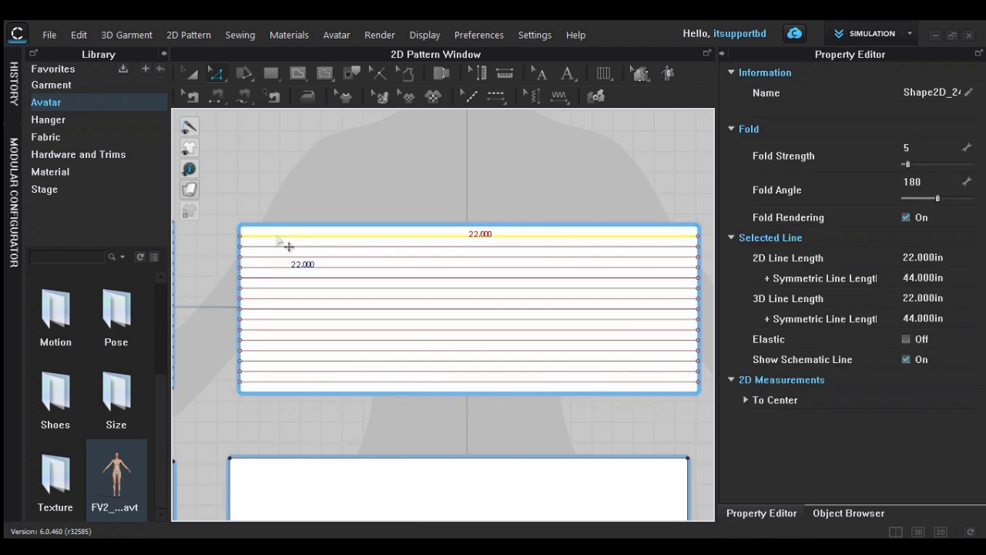
shift+click(278, 247)
shift+click(279, 257)
shift+click(283, 267)
shift+click(284, 278)
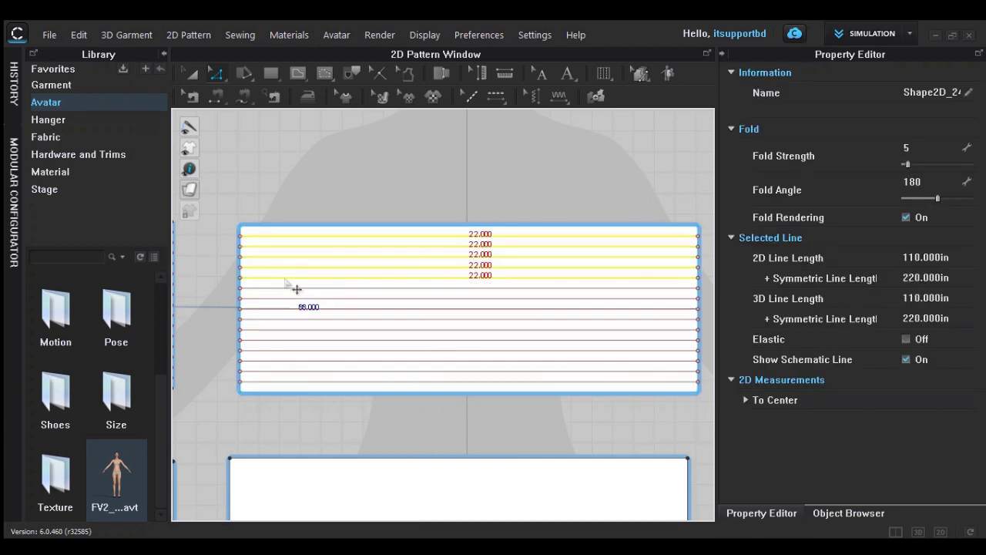
shift+click(286, 286)
shift+click(288, 296)
shift+click(289, 306)
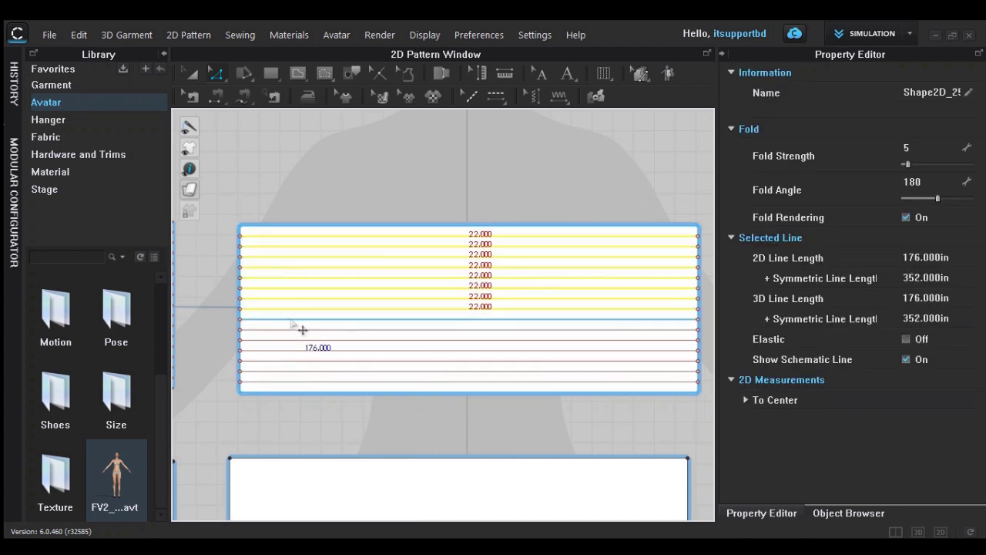
shift+click(294, 316)
shift+click(293, 326)
shift+click(290, 337)
shift+click(286, 348)
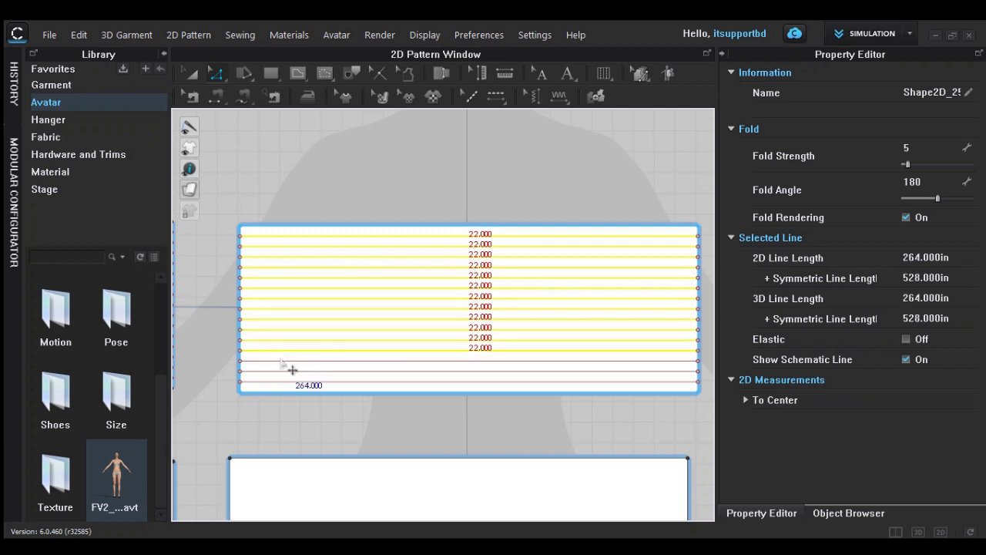
shift+click(281, 360)
shift+click(277, 371)
shift+click(276, 380)
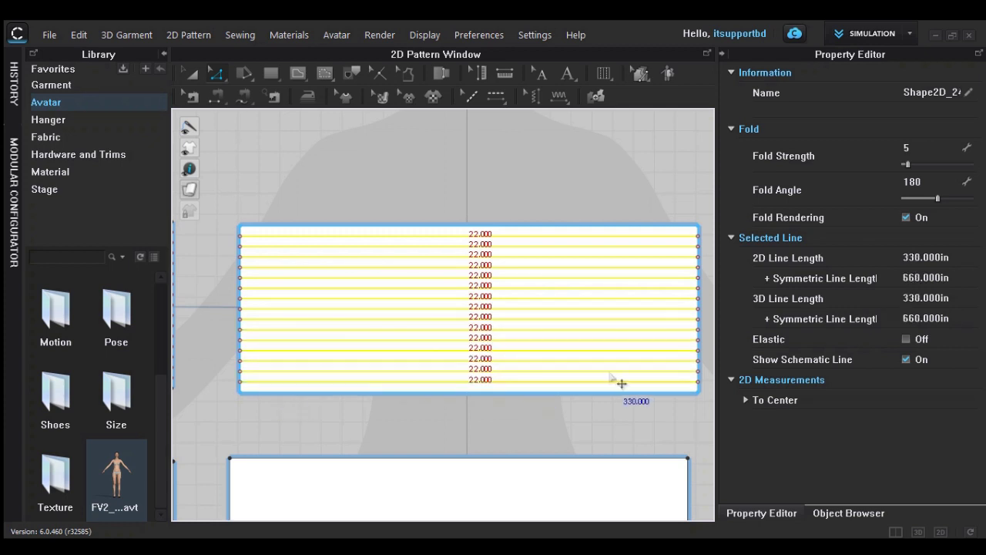
shift+click(332, 225)
shift+click(351, 392)
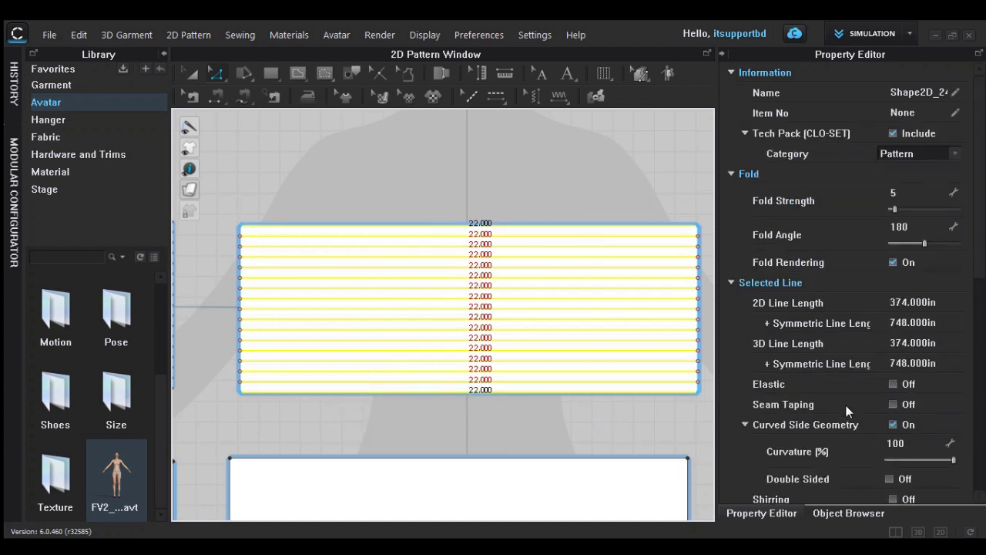
scroll(816, 231, down, 2)
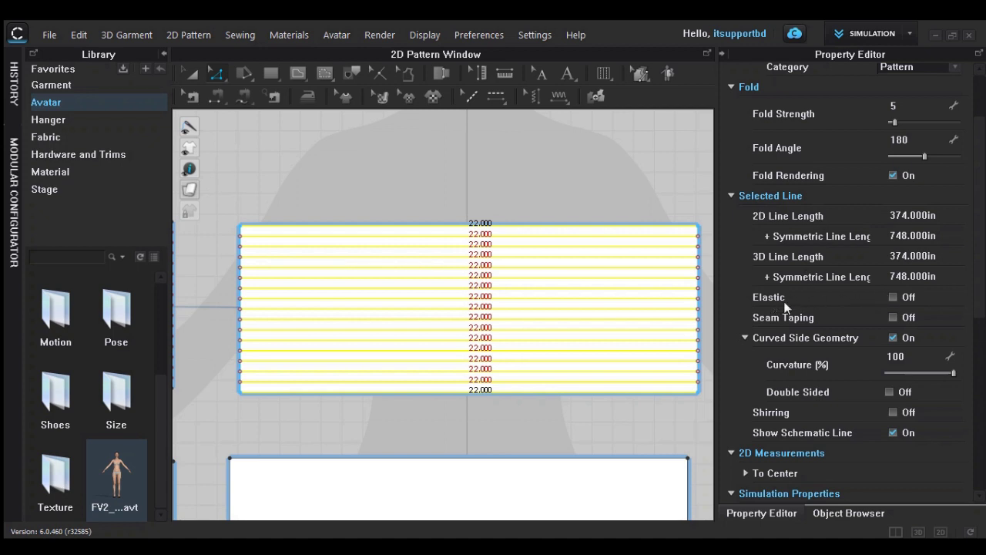
click(892, 297)
click(895, 350)
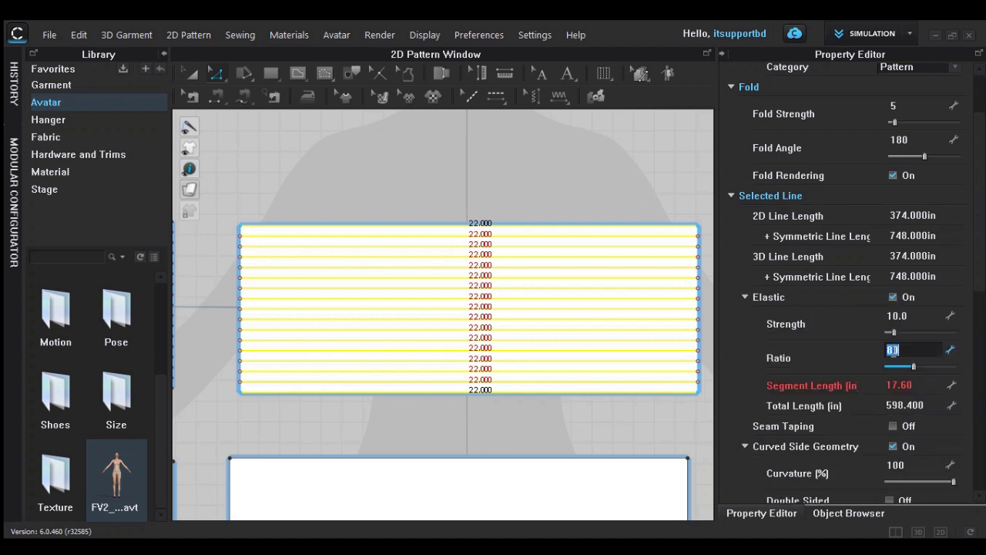
text(60)
key(Return)
scroll(860, 407, down, 8)
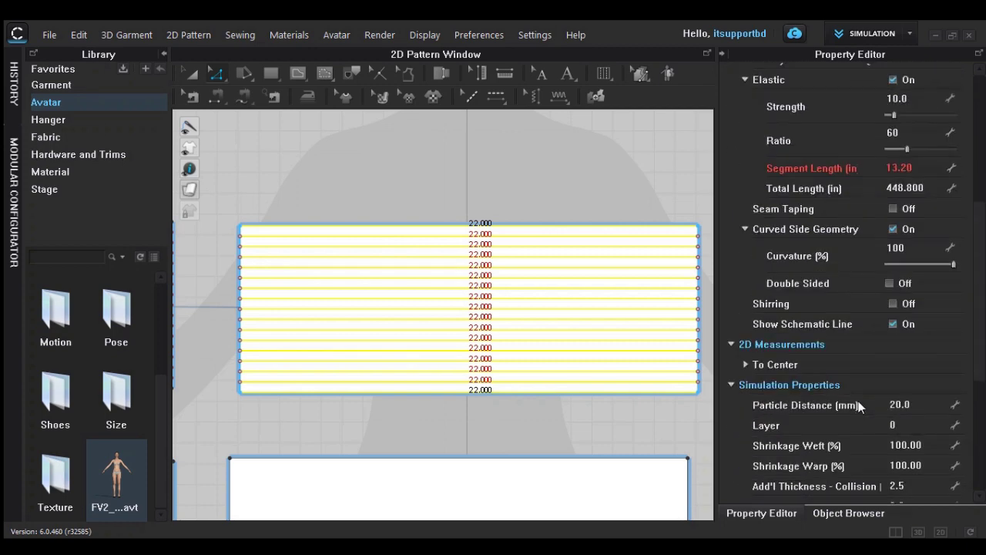
scroll(860, 406, up, 10)
click(579, 173)
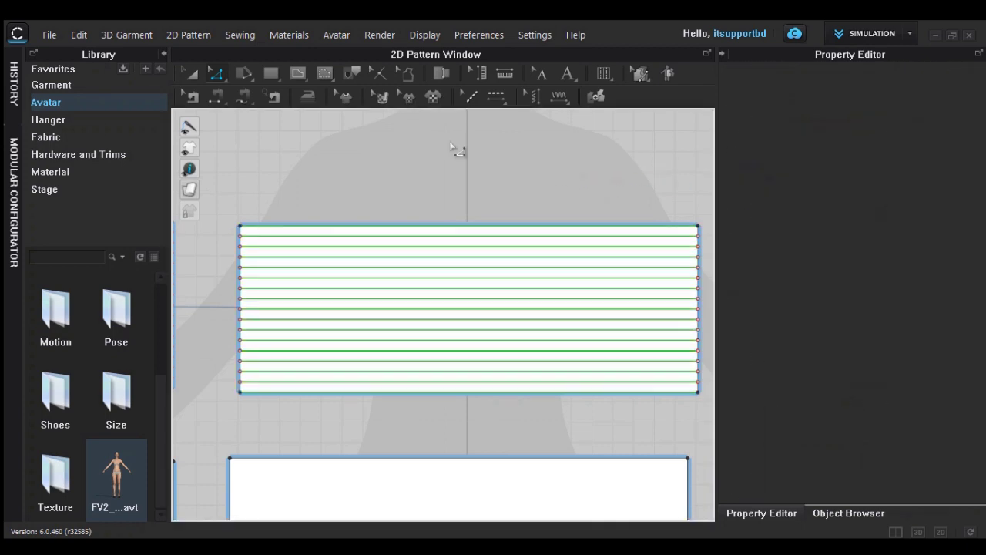
- Move the upper and lower front panels off the avatar in the 3D view, opposite the two back panels
click(191, 73)
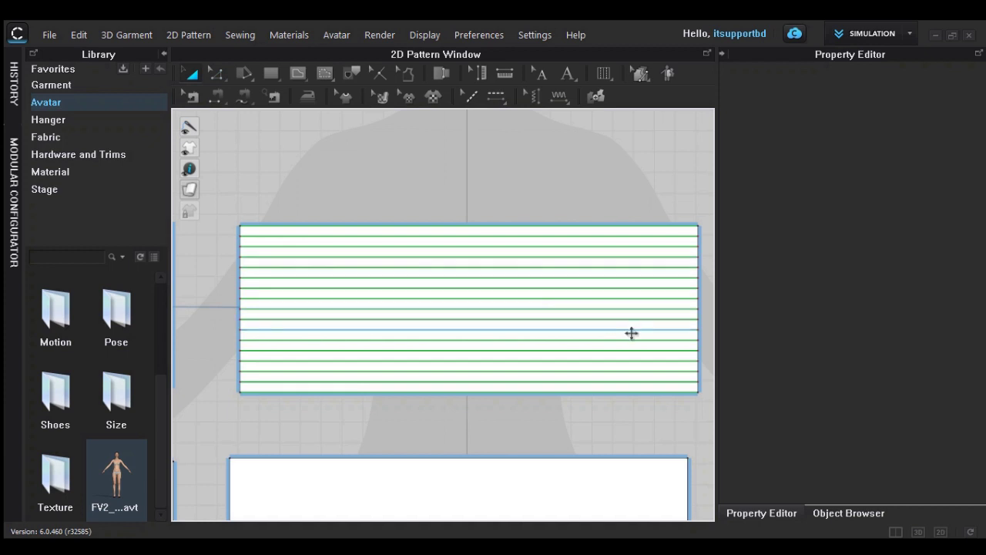
click(918, 531)
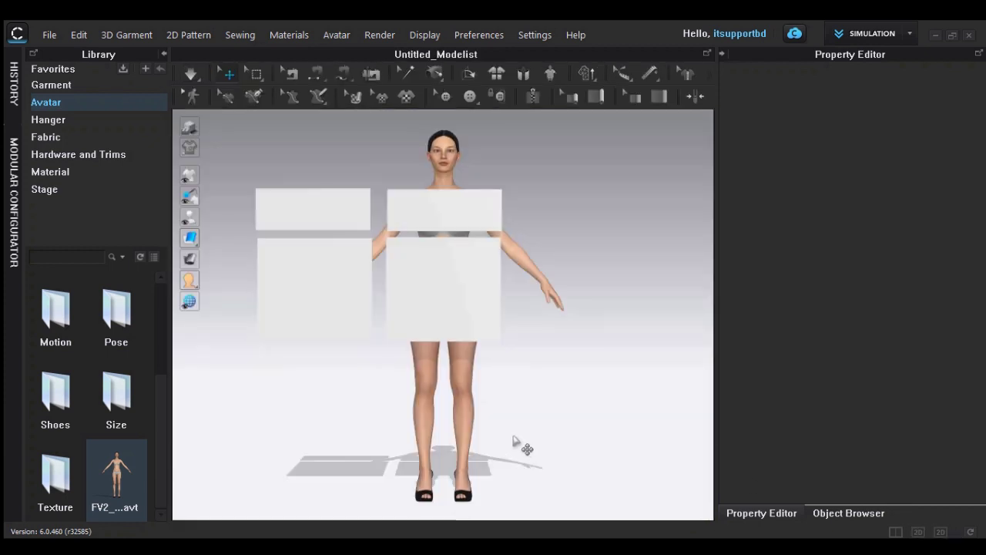
click(454, 223)
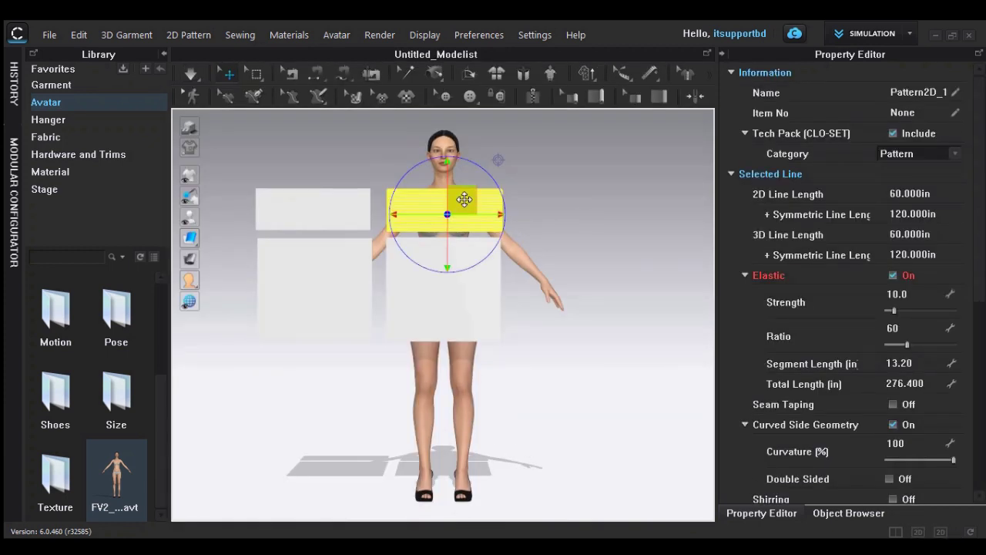
drag(462, 208, 660, 197)
click(440, 253)
drag(440, 253, 652, 271)
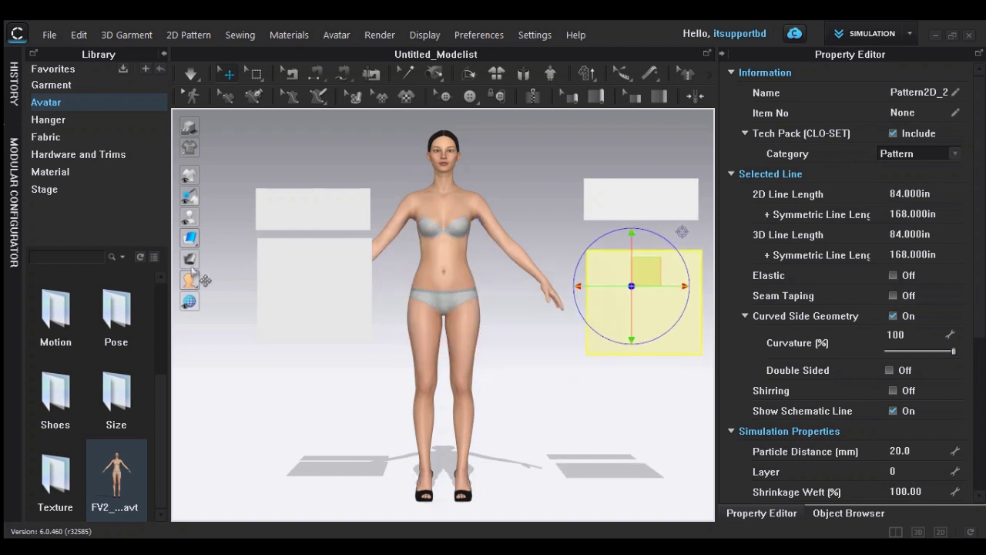
- Show the avatar's arrangement points and place the upper panel at the centre front chest and the lower panel at the centre front skirt point
mouse_move(189, 217)
click(233, 217)
click(619, 208)
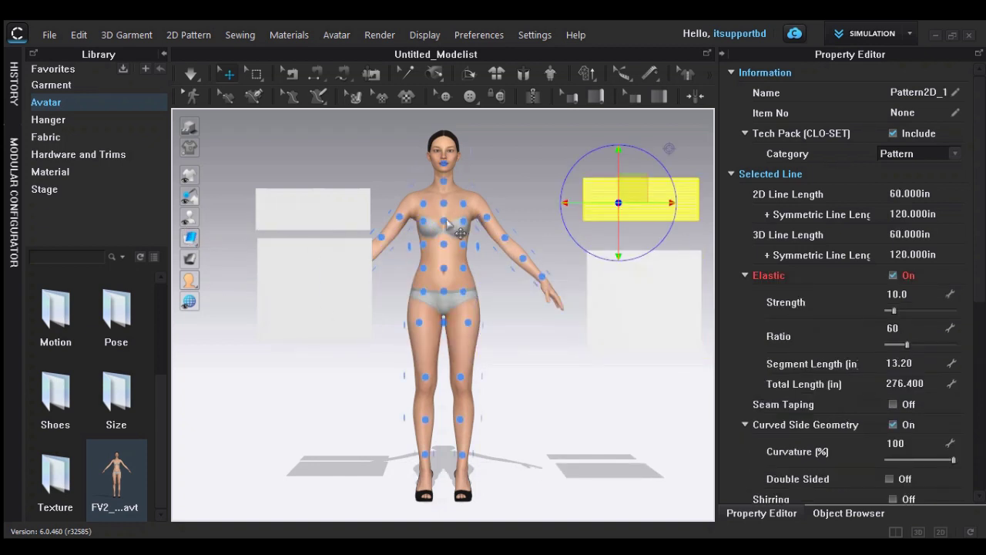
click(444, 222)
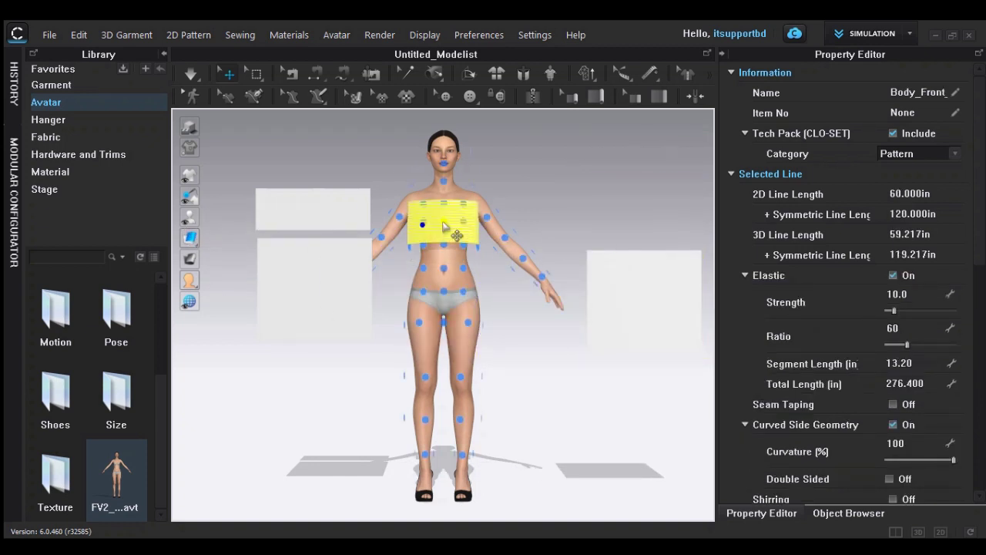
click(644, 299)
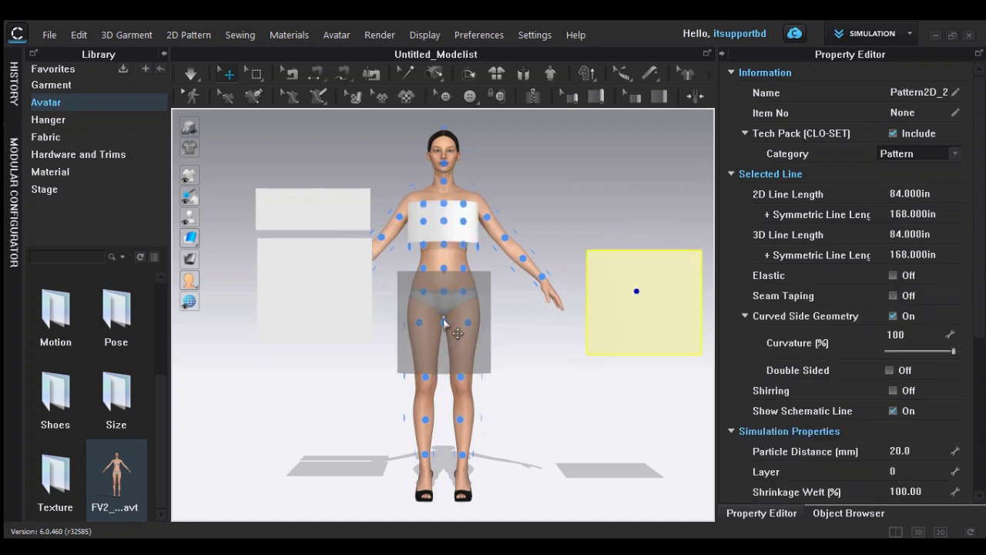
click(444, 292)
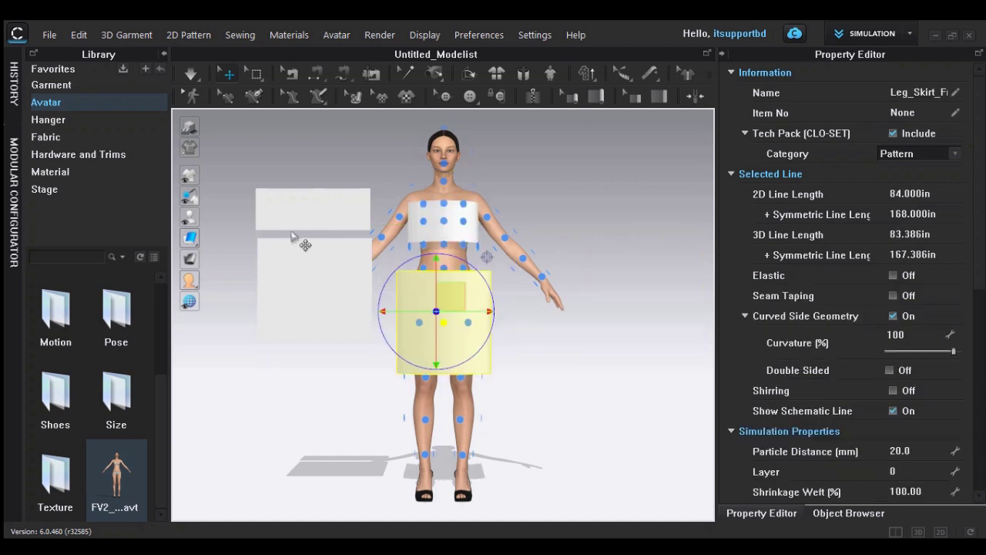
- Place the remaining upper panel at the avatar's centre back and the remaining lower panel at the centre back skirt point
key(8)
click(566, 219)
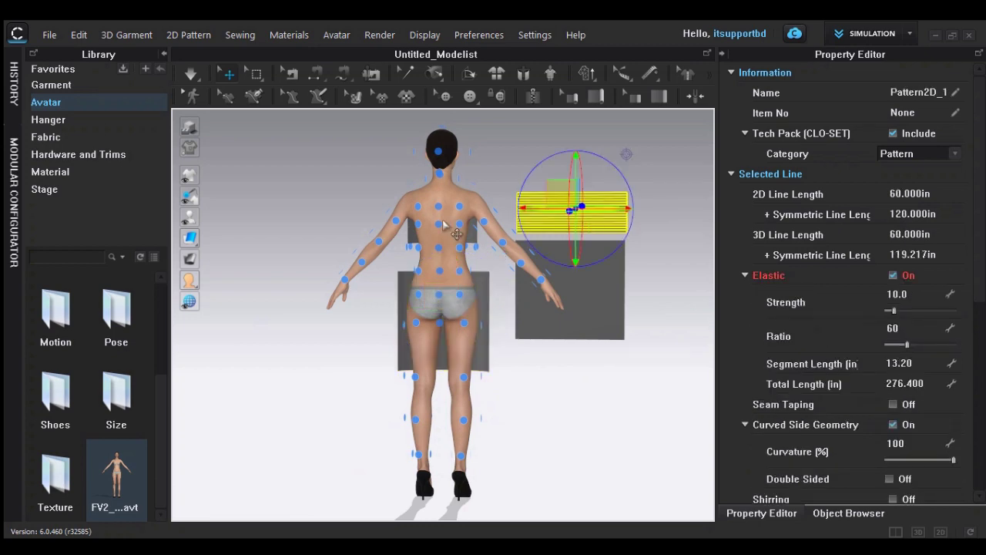
click(439, 223)
click(584, 297)
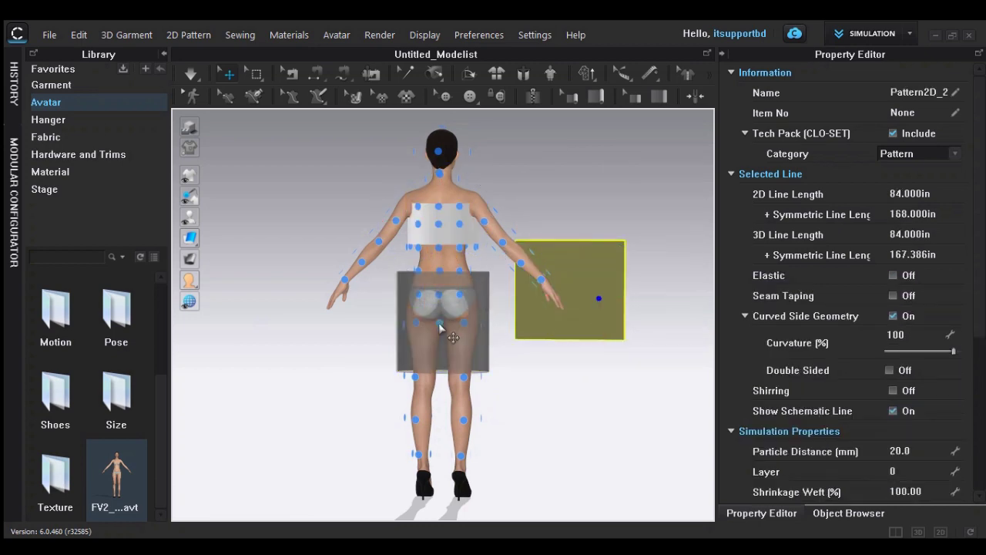
click(453, 298)
- Shift the lower and upper back panels backward, clear of the body, and lower the upper back panel slightly
right_drag(204, 348, 362, 361)
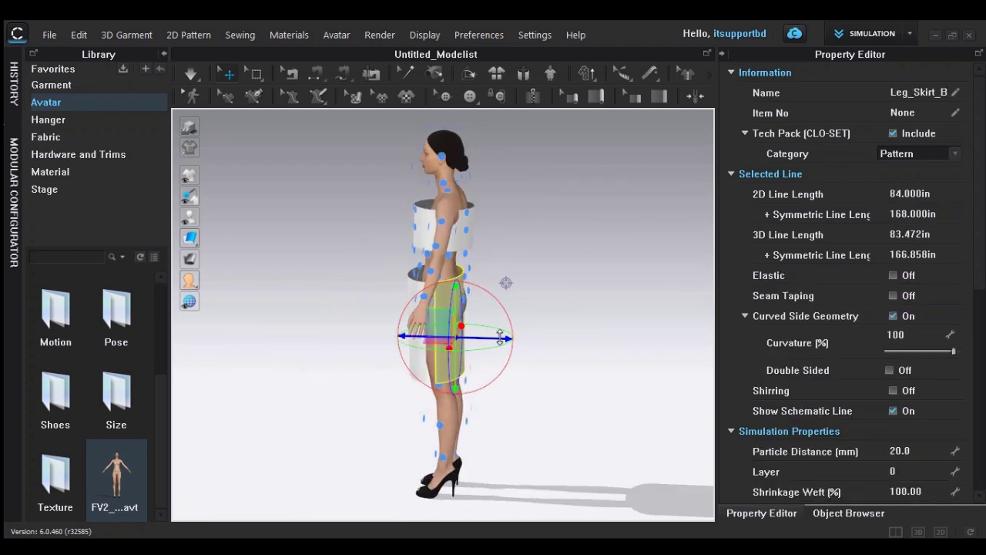
drag(501, 337, 519, 339)
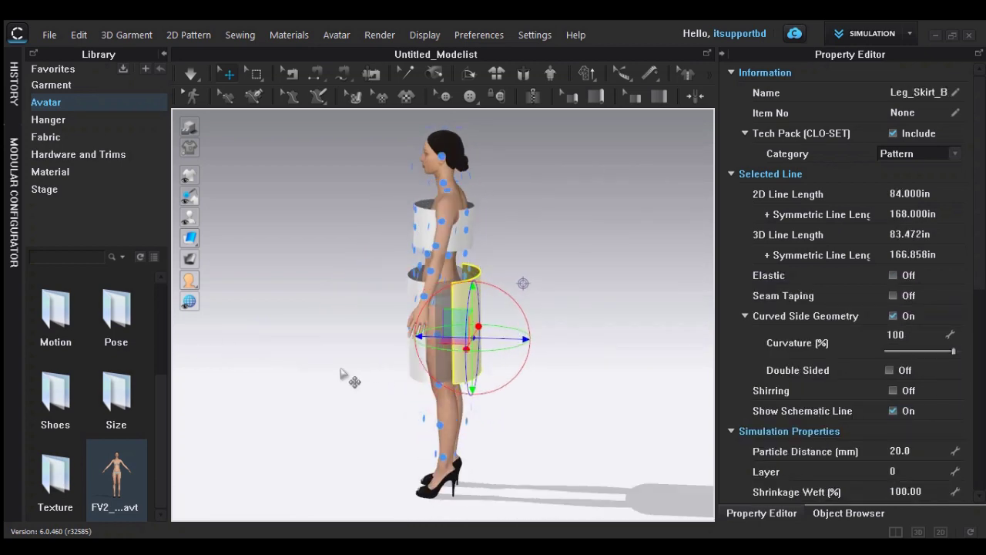
click(414, 246)
click(501, 242)
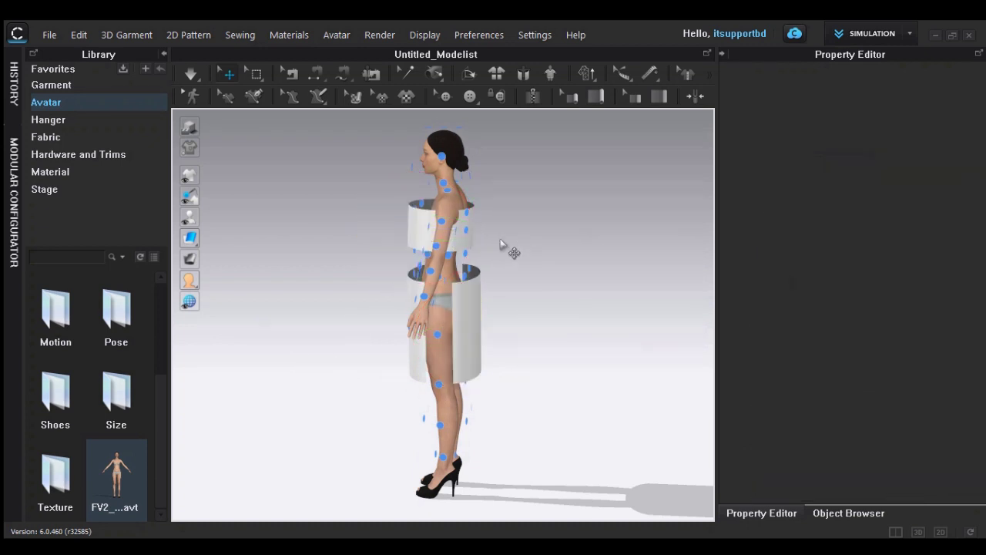
click(461, 238)
drag(488, 237, 501, 237)
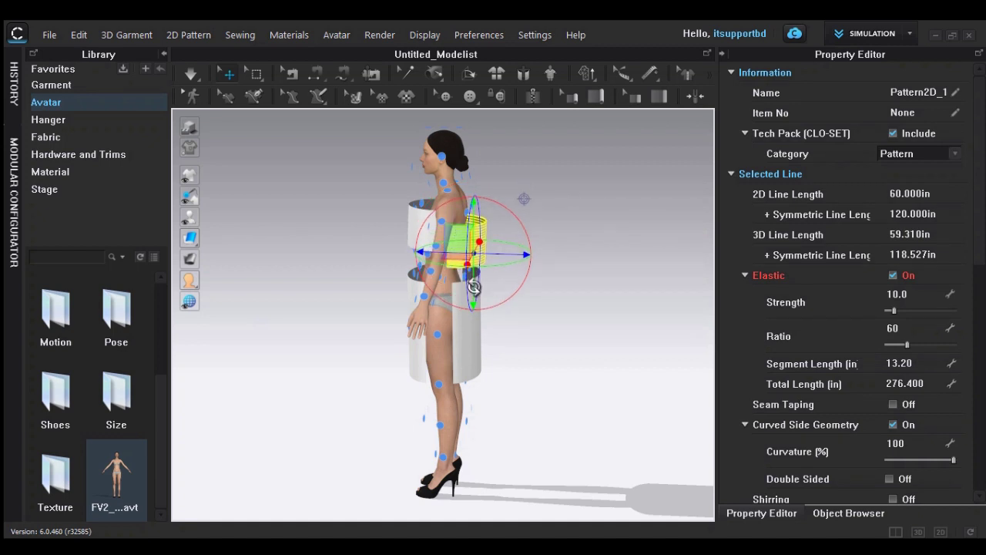
- Lower the upper front panel to about the height of the upper back panel and hide the arrangement points
right_drag(379, 279, 426, 234)
click(416, 227)
click(411, 240)
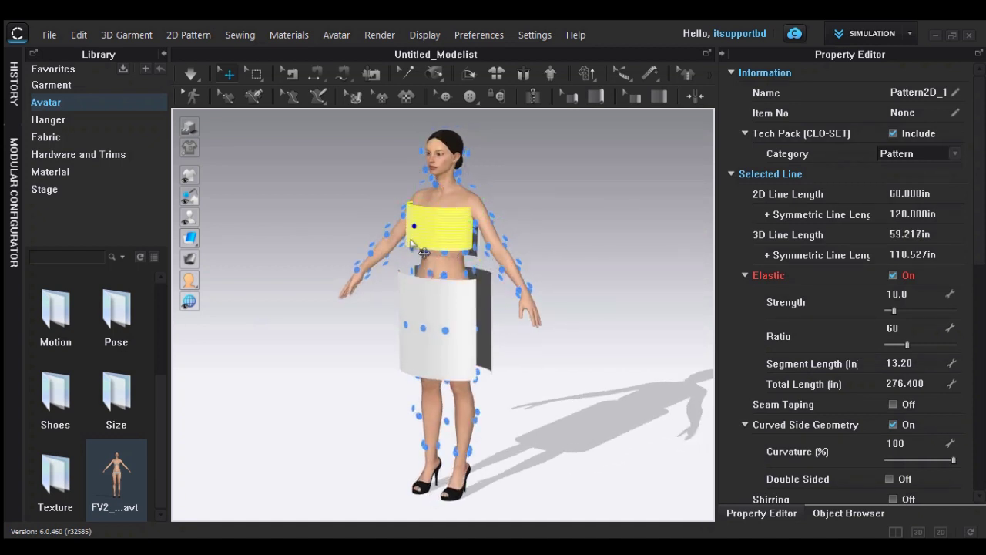
click(428, 240)
drag(428, 257, 429, 271)
mouse_move(188, 218)
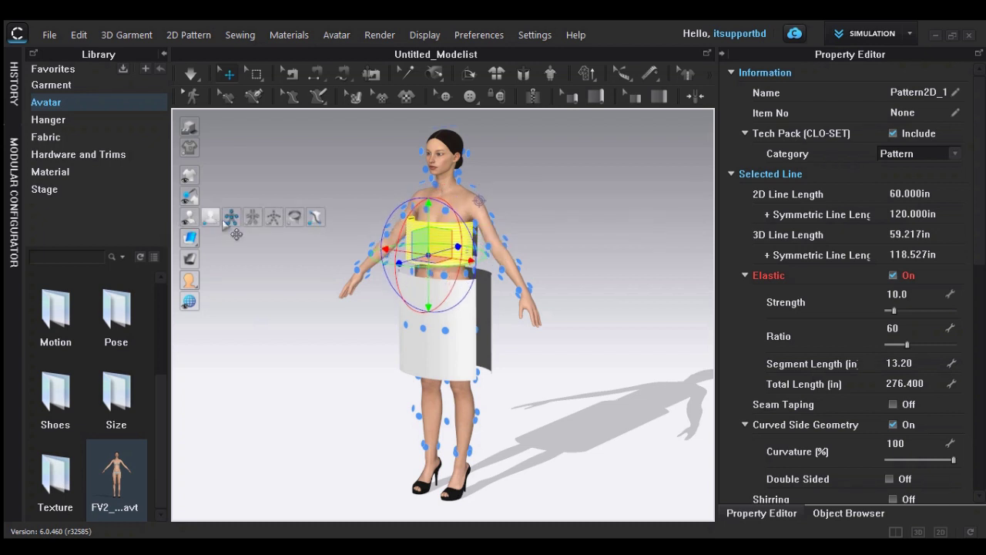
click(231, 218)
click(314, 333)
- Sew the upper front panel's side edge to the upper back panel's on the avatar's left side using Segment Sewing
right_drag(477, 324, 456, 293)
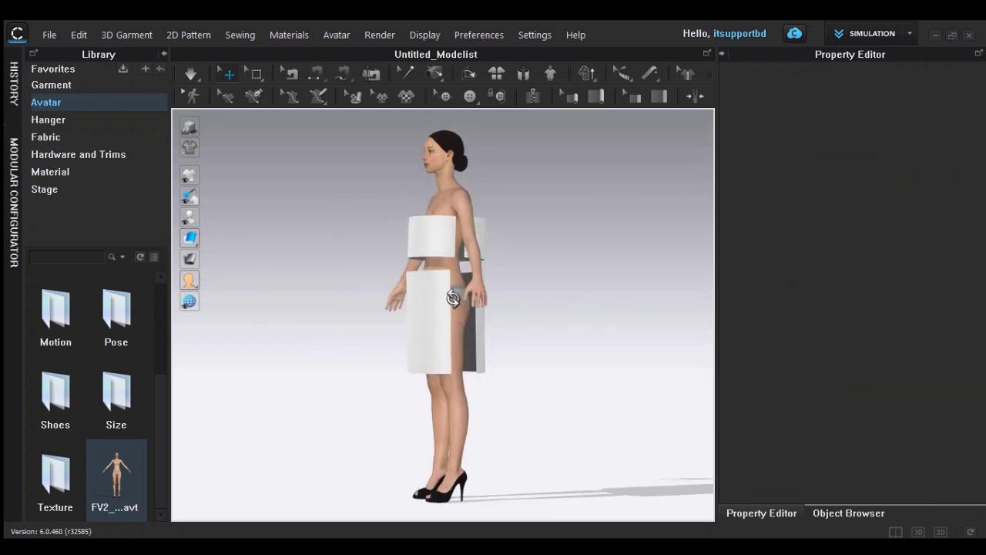
click(315, 72)
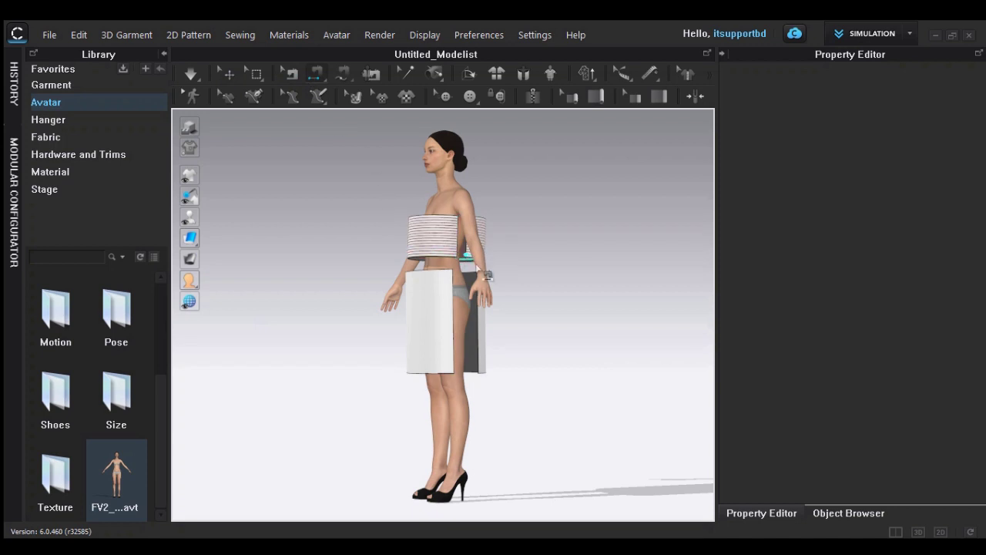
scroll(521, 282, up, 5)
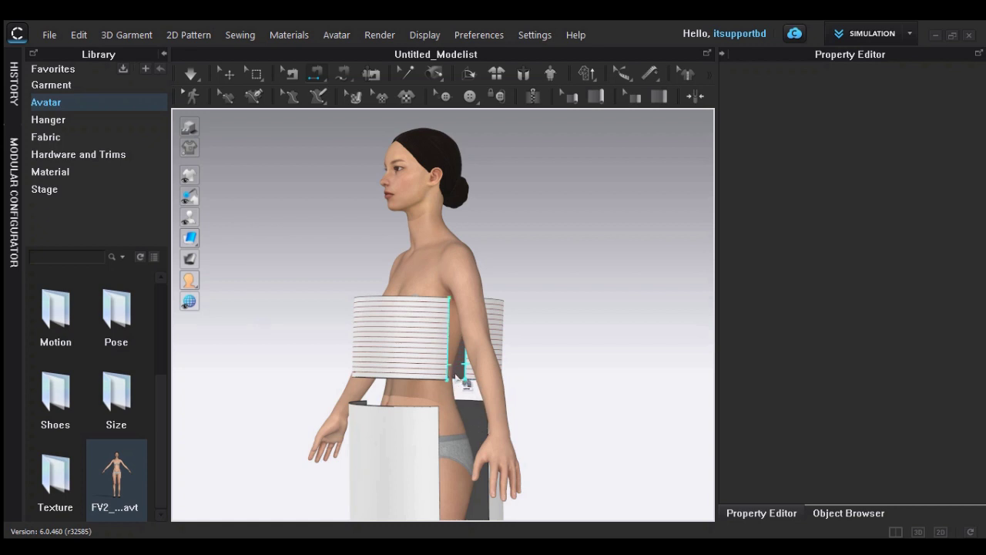
click(456, 393)
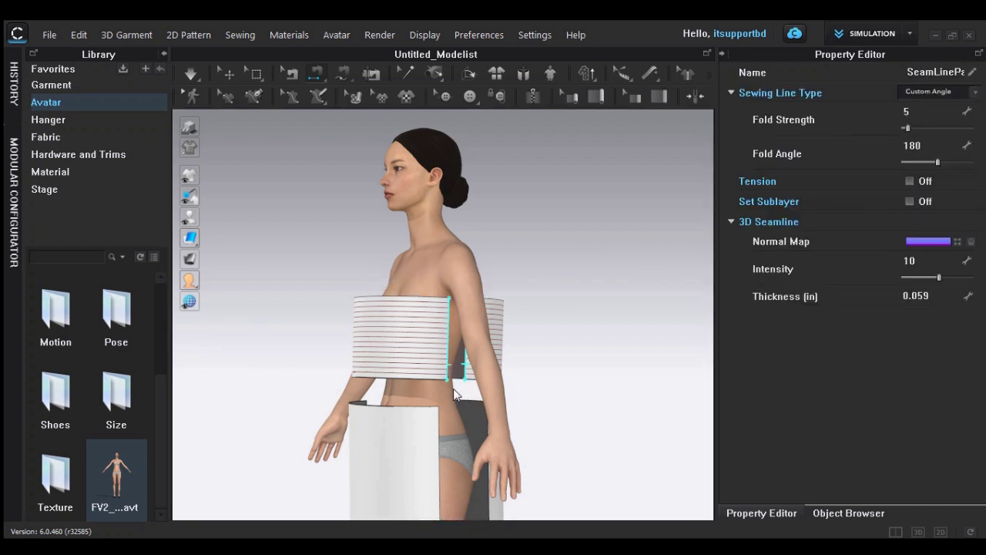
right_drag(224, 401, 524, 391)
click(383, 378)
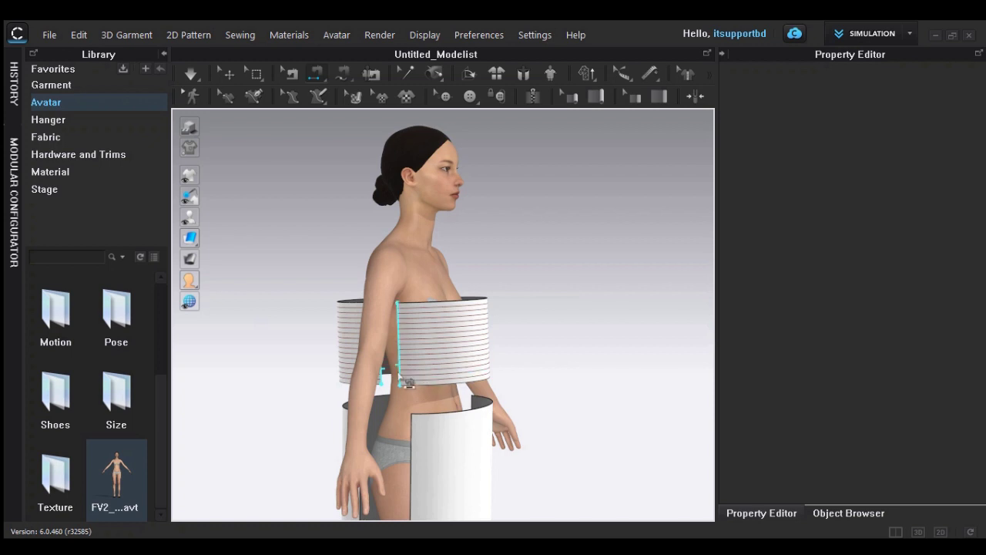
right_drag(343, 400, 413, 404)
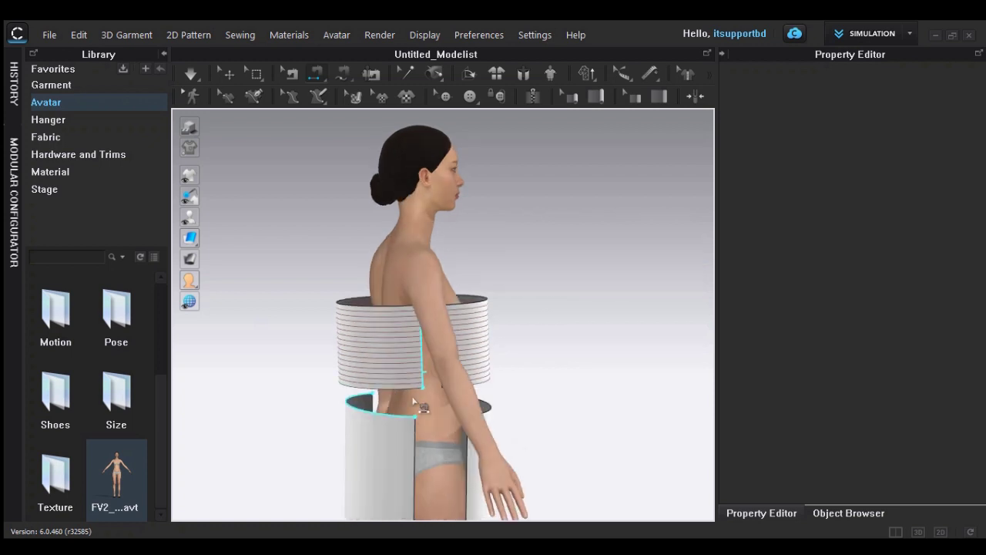
click(423, 373)
click(502, 334)
right_drag(501, 335, 468, 383)
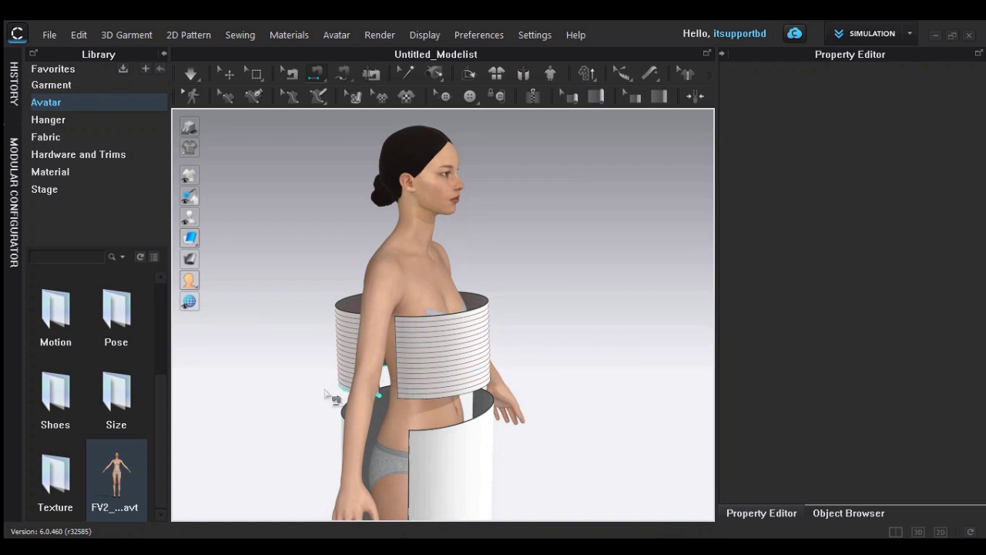
- Sew the side edges of the upper front and back panels together on the avatar's right side
right_drag(334, 397, 413, 384)
click(429, 380)
right_drag(476, 390, 454, 383)
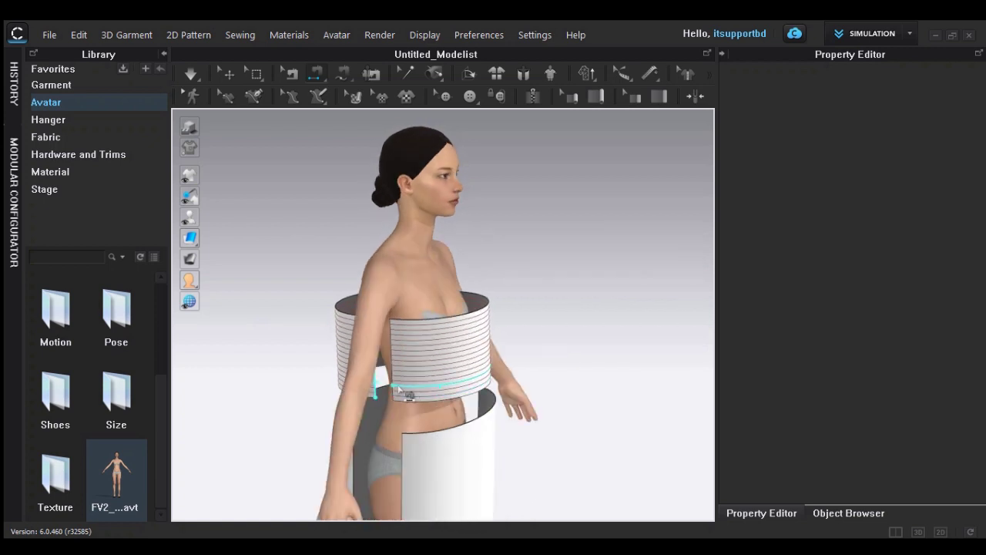
click(392, 383)
- Sew the lower back panel's side edge to the lower front panel's on the avatar's right side
click(419, 430)
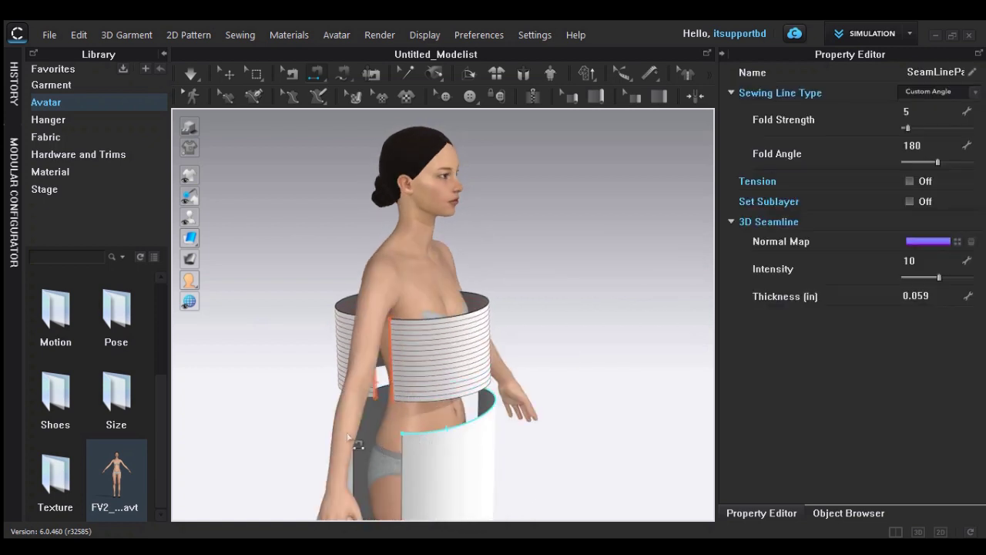
right_drag(349, 438, 427, 443)
click(429, 445)
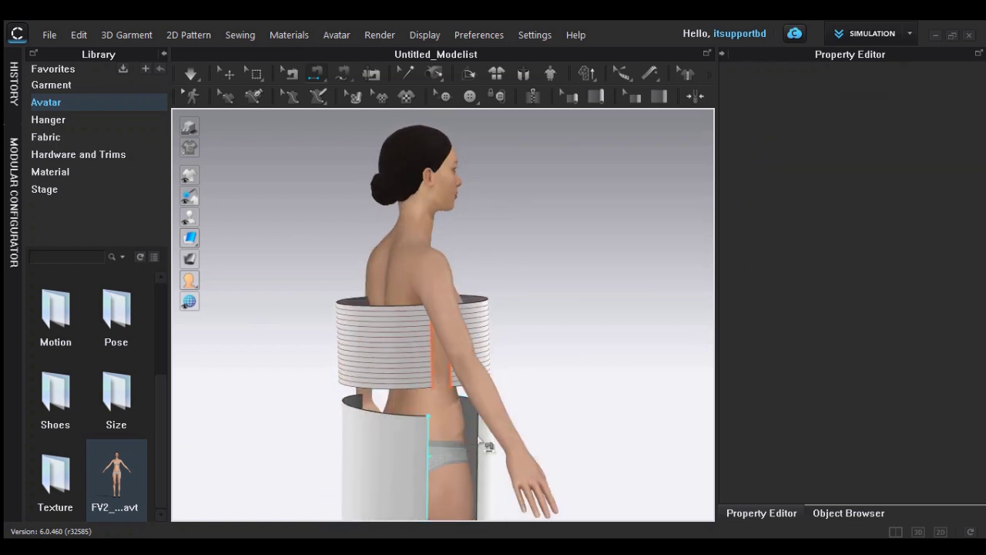
click(488, 445)
- Sew the side edges of the lower front and back panels together on the avatar's left side
right_drag(535, 426, 642, 406)
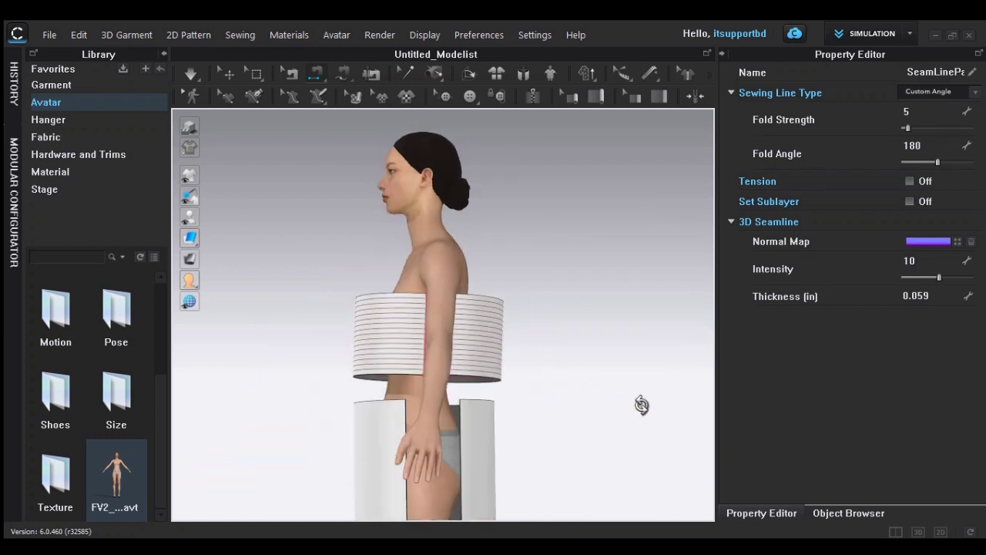
click(429, 452)
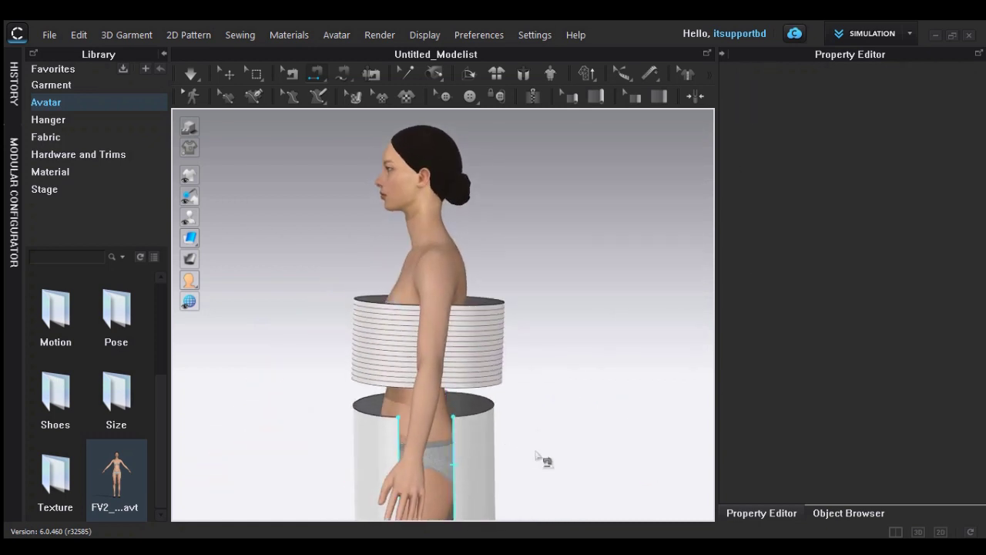
right_drag(291, 416, 345, 413)
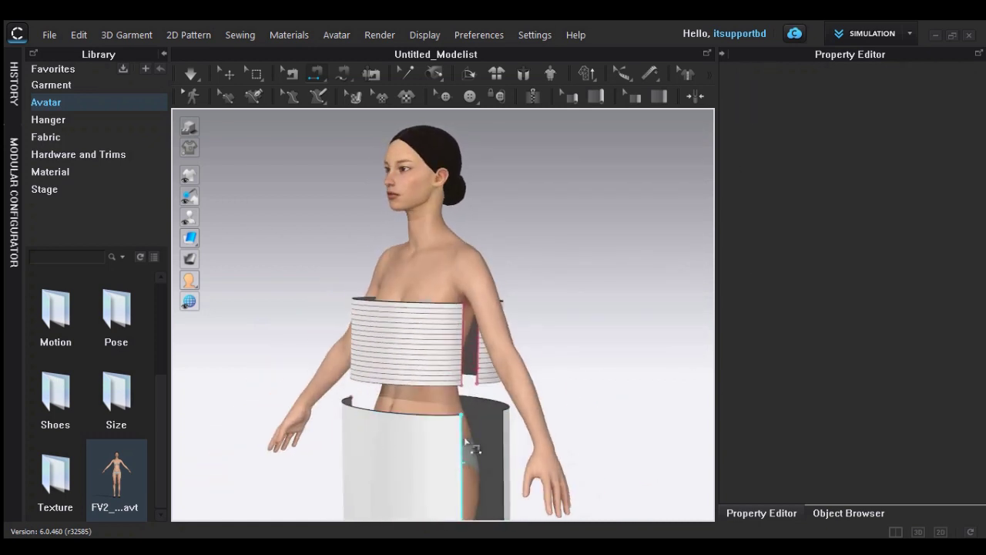
click(462, 461)
click(512, 335)
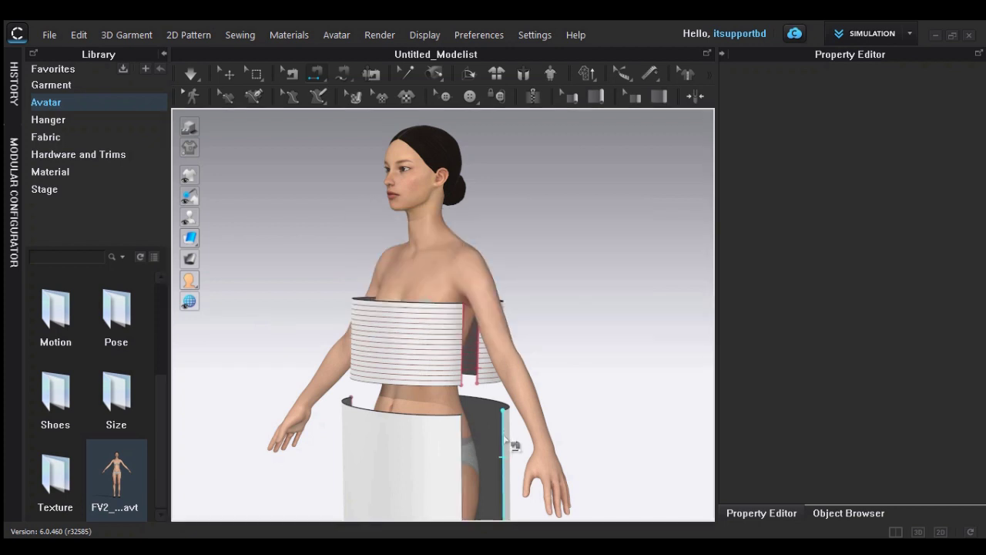
click(503, 445)
- Sew the bottom edge of the upper front panel to the top edge of the lower front panel
right_drag(306, 456, 443, 445)
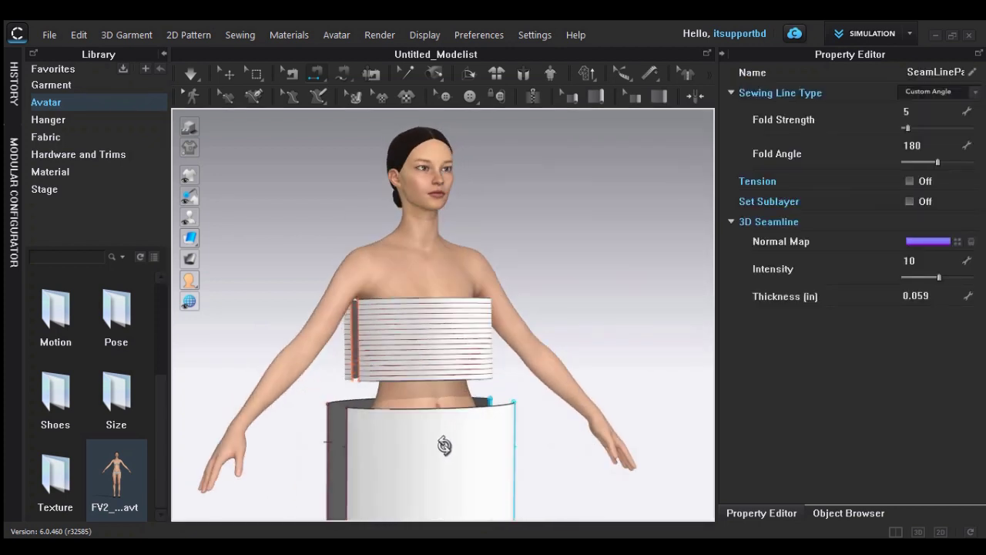
click(423, 383)
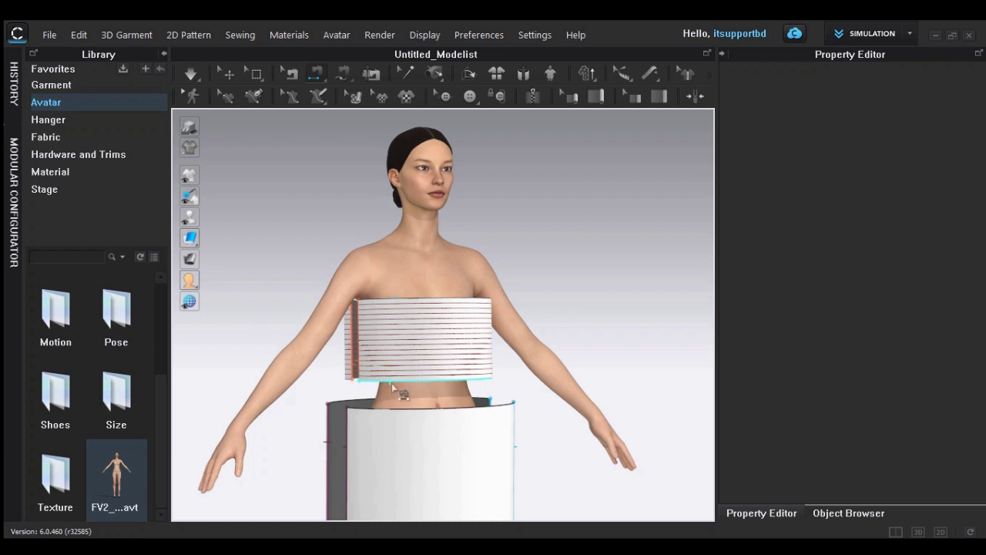
click(404, 408)
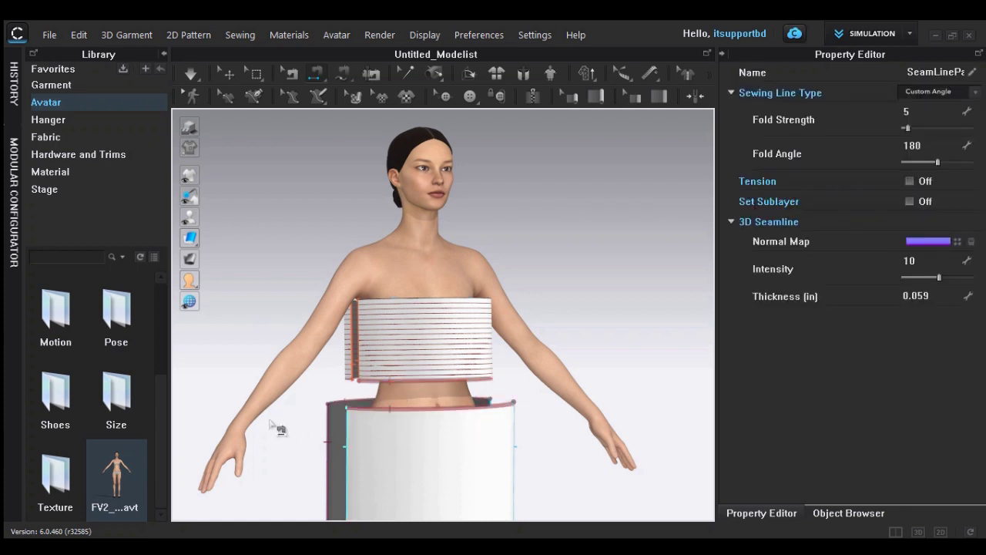
- Sew the bottom edge of the upper back panel to the top edge of the lower back panel
right_drag(236, 373, 531, 372)
click(372, 391)
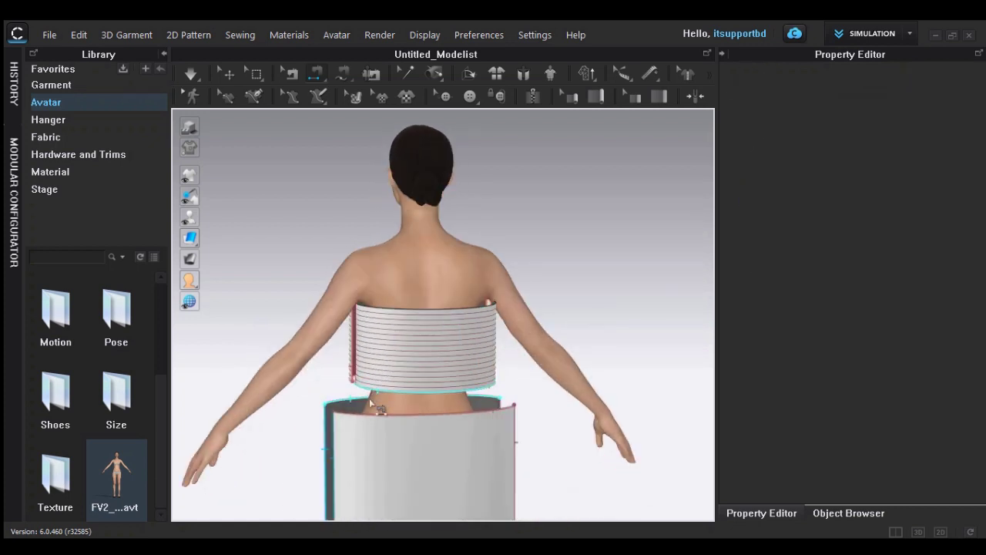
click(364, 416)
click(493, 332)
click(276, 325)
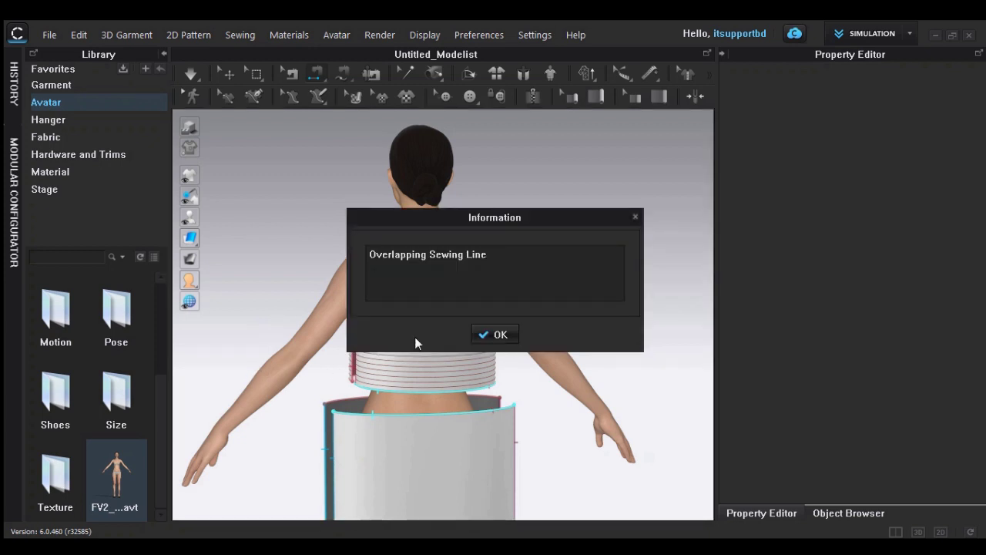
click(494, 332)
- Try simulating the sewn garment on the avatar and undo the simulation
right_drag(260, 308, 540, 279)
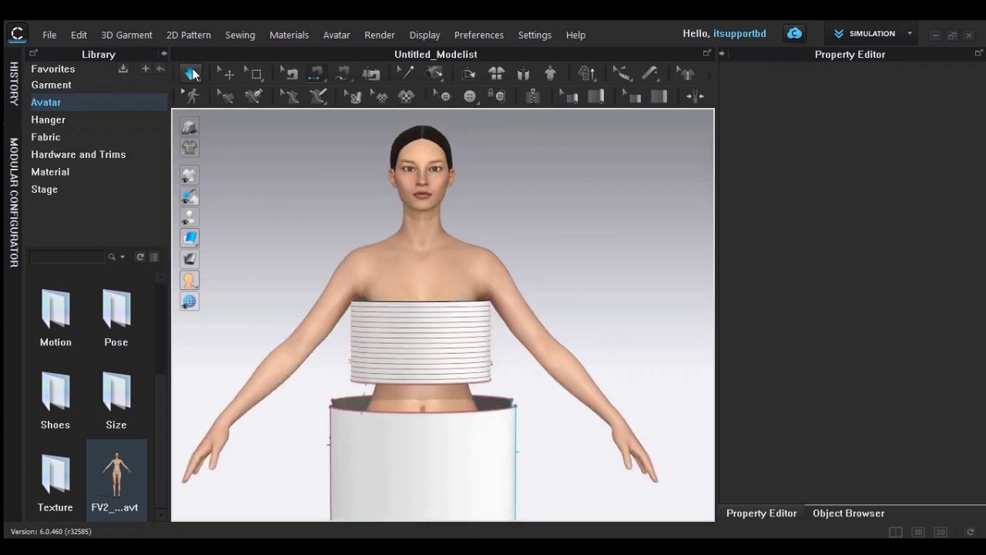
click(191, 73)
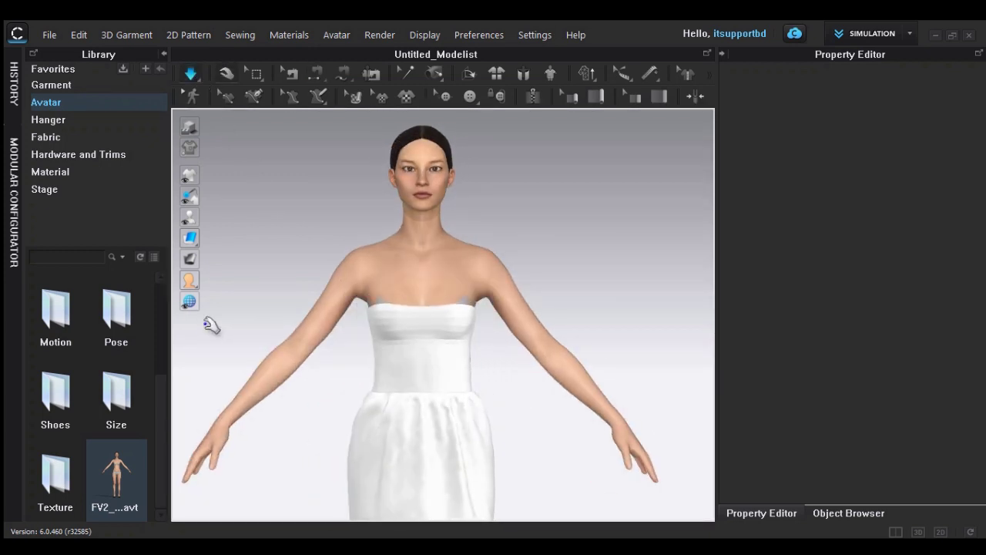
key(ctrl+z)
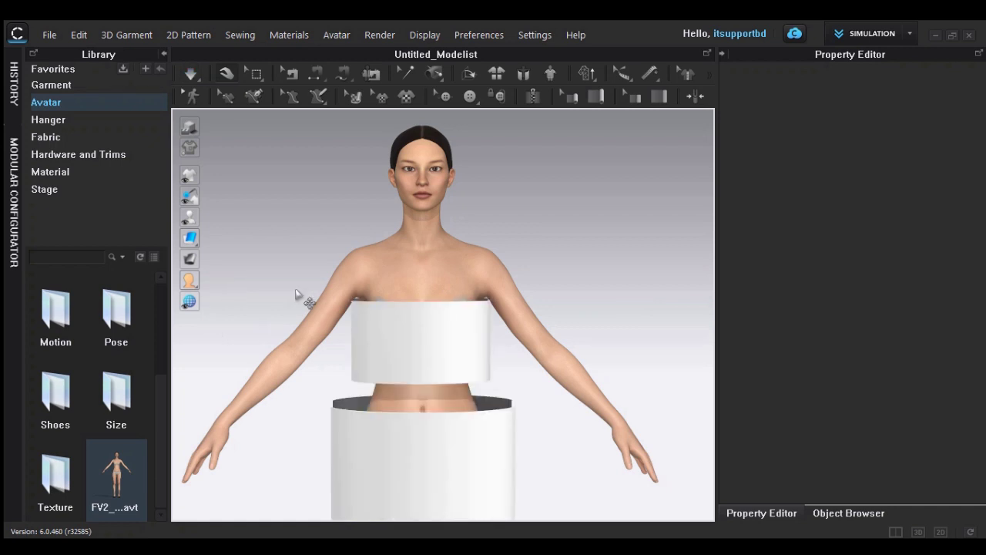
- Pin the top edge of the upper front panel in the 2D pattern using Pin (Box)
right_drag(254, 256, 303, 228)
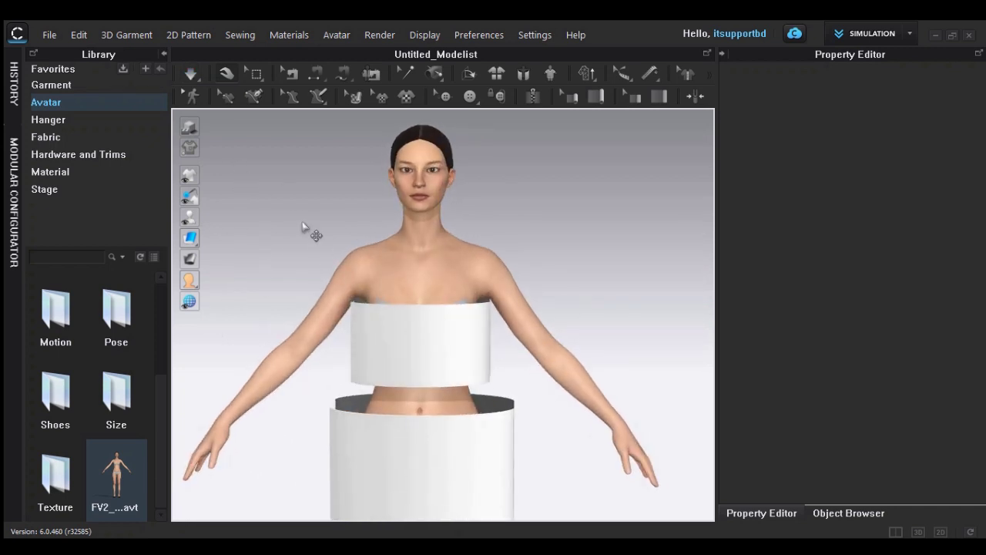
click(940, 530)
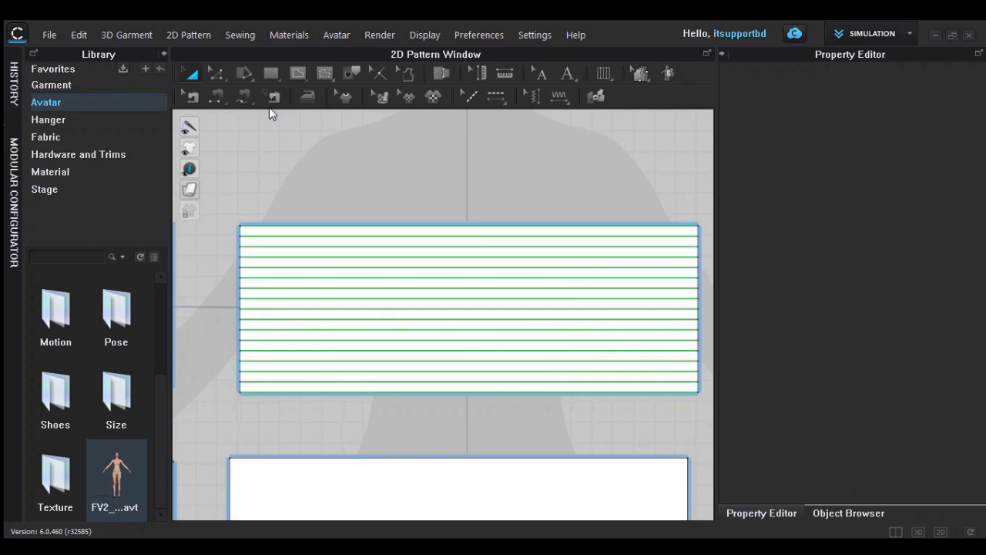
click(918, 531)
click(256, 77)
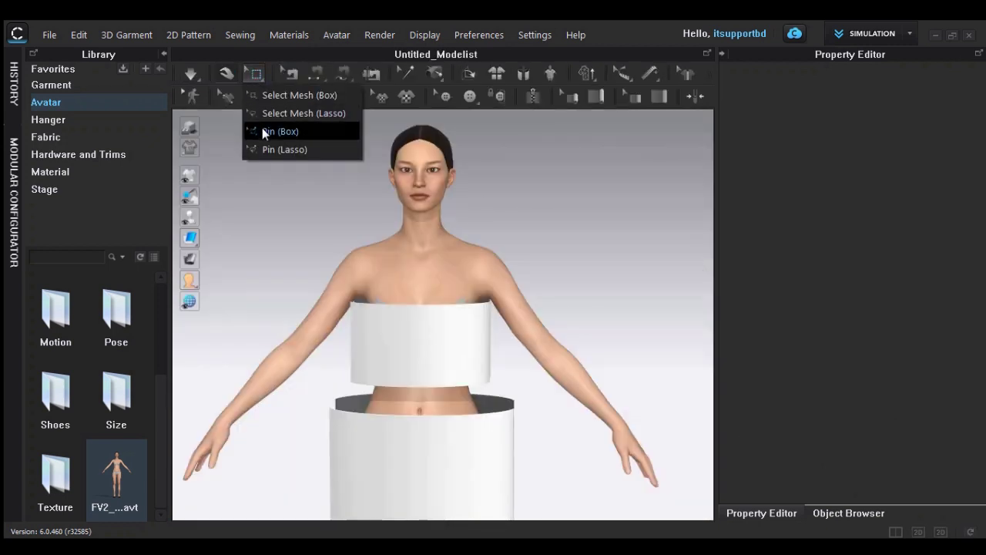
click(262, 132)
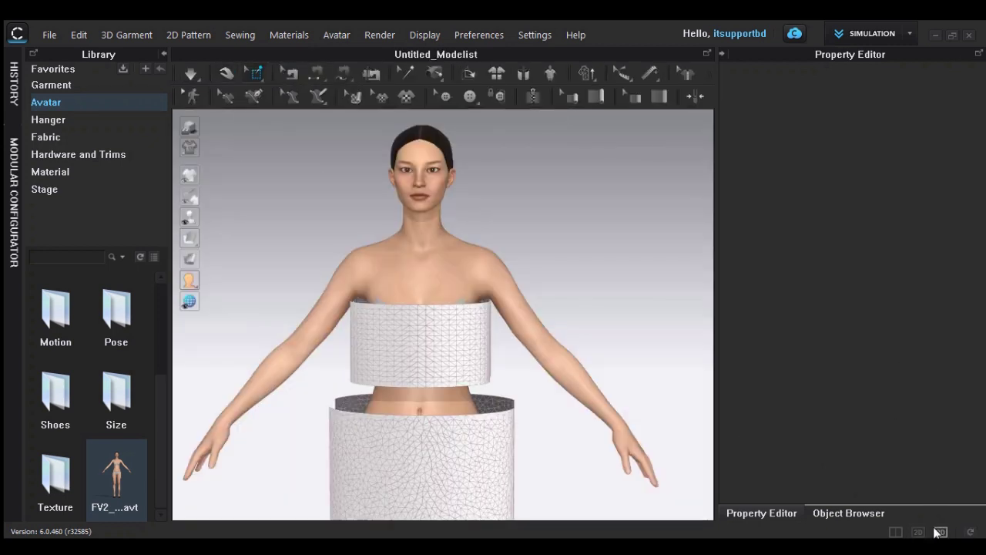
click(938, 532)
drag(228, 210, 701, 233)
drag(229, 445, 182, 452)
- Pin the top edge of the upper back panel in the 2D pattern
scroll(248, 446, up, 4)
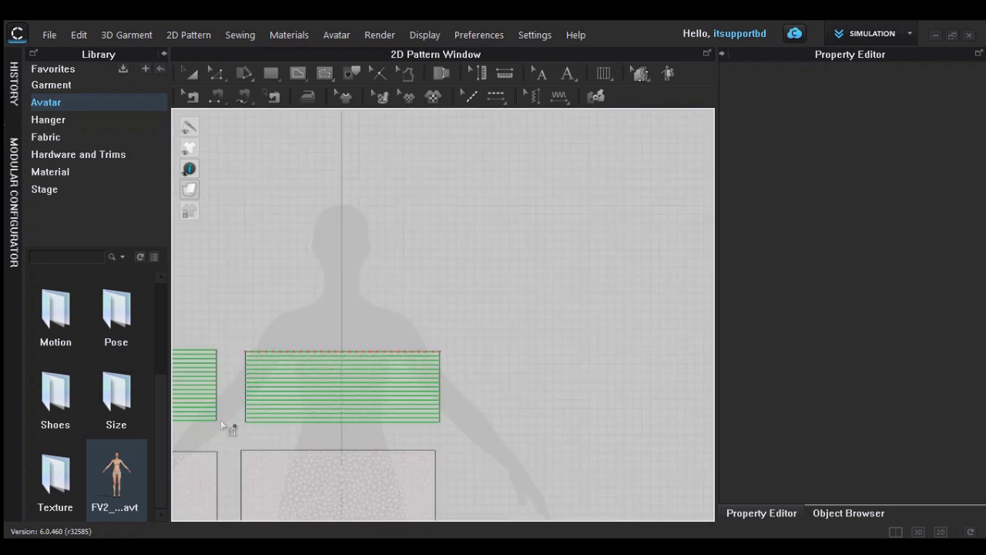
middle_drag(250, 424, 519, 437)
scroll(473, 436, down, 5)
middle_drag(368, 430, 558, 461)
scroll(587, 465, down, 2)
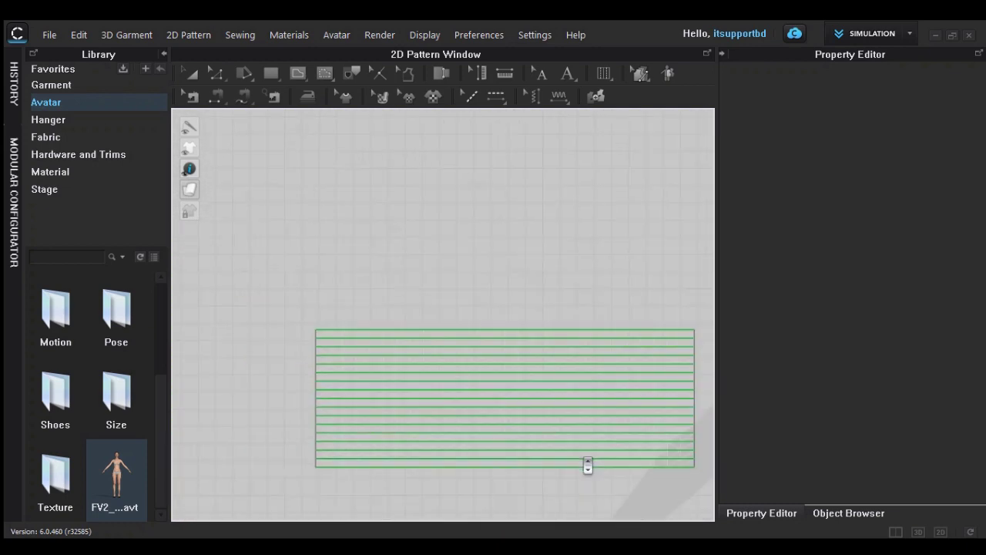
drag(289, 309, 733, 339)
- Simulate the garment in 3D with its top edges pinned in place
click(919, 532)
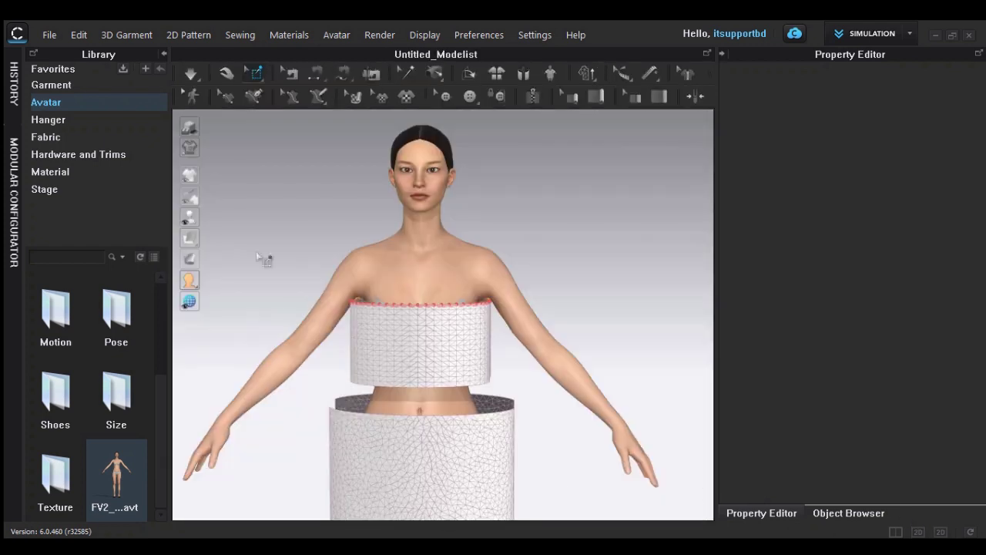
key(space)
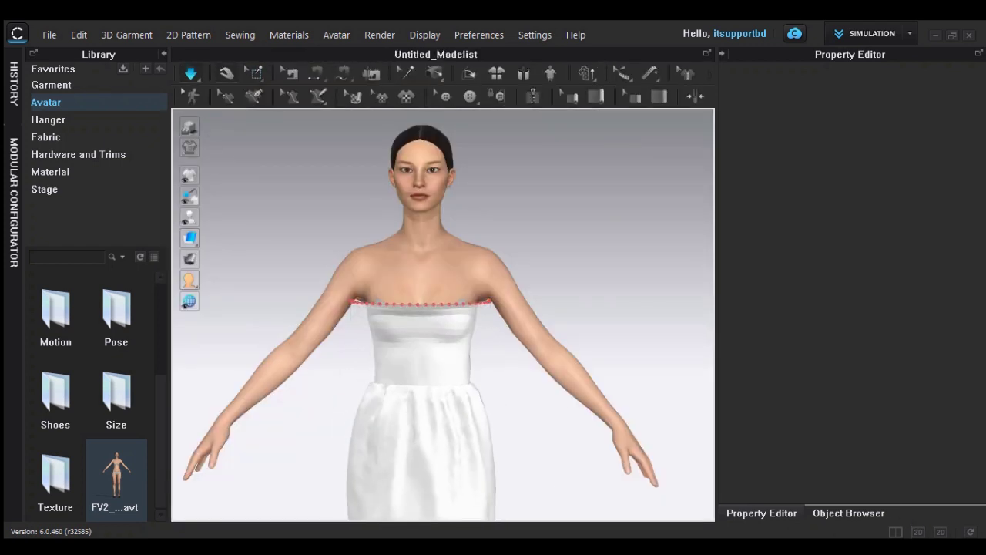
scroll(570, 482, down, 3)
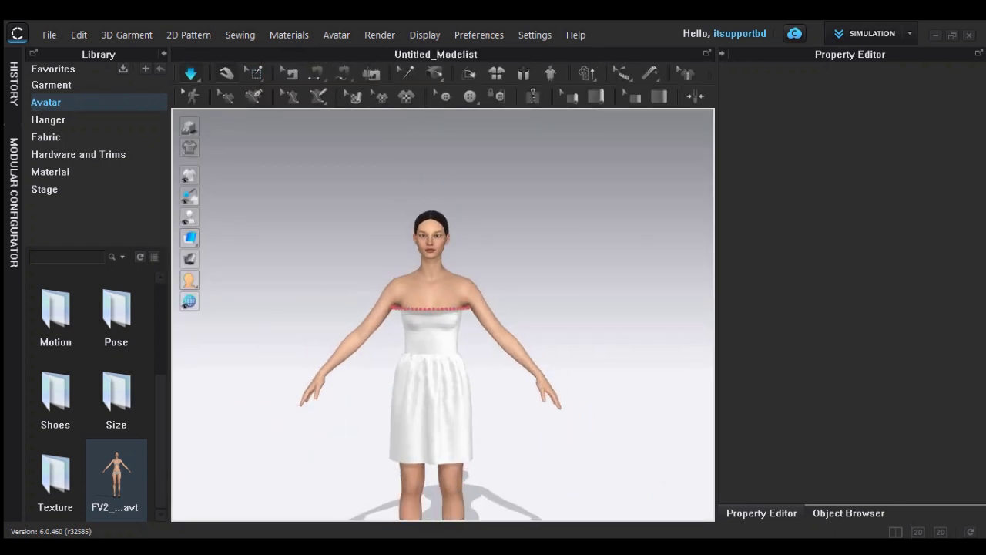
- Select all four pattern panels and set their particle distance to 5 mm
click(839, 514)
click(864, 133)
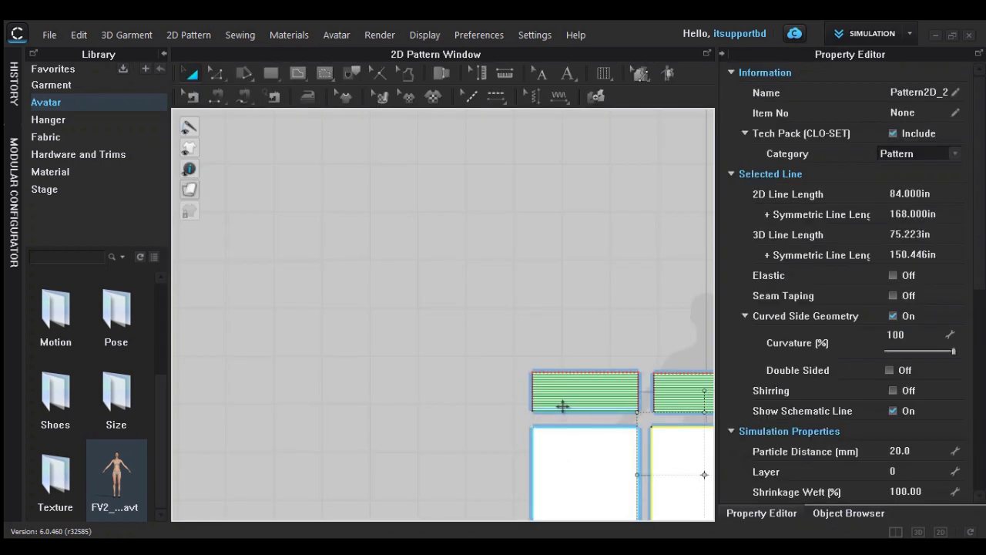
middle_drag(562, 405, 363, 285)
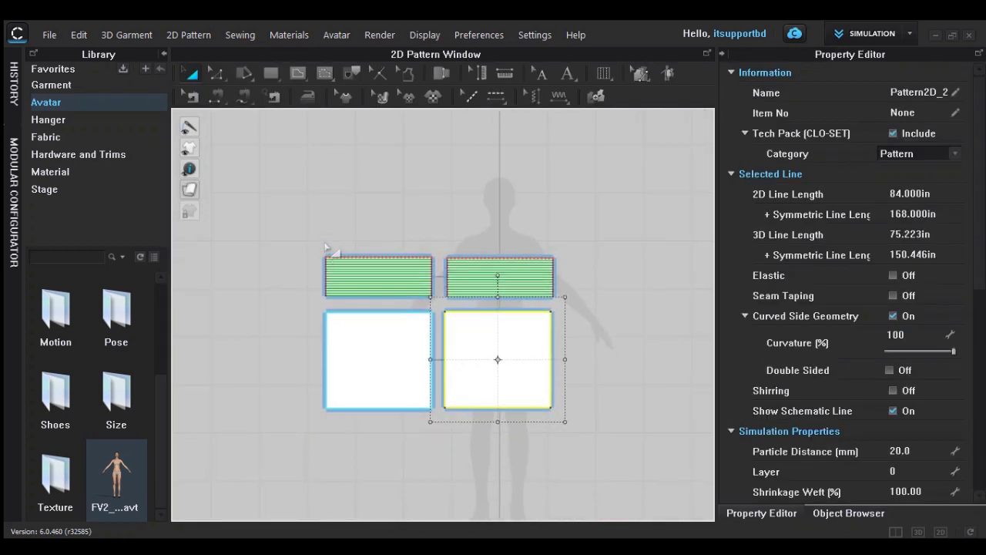
drag(310, 239, 614, 448)
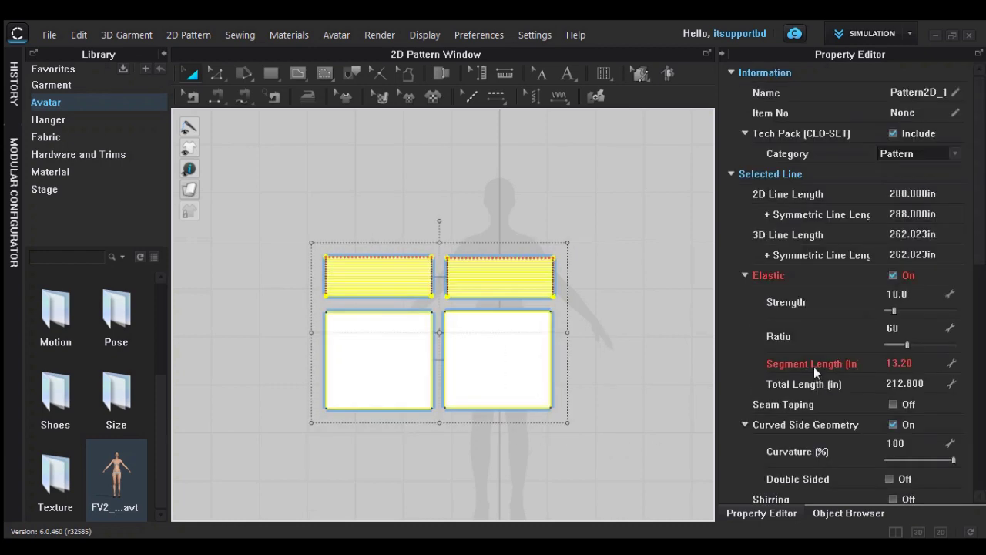
scroll(805, 337, down, 3)
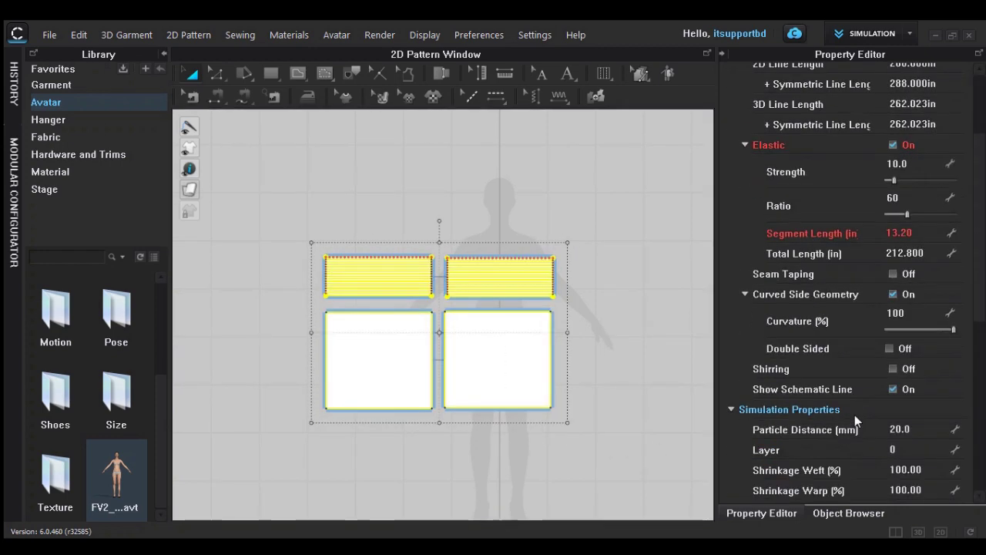
click(898, 430)
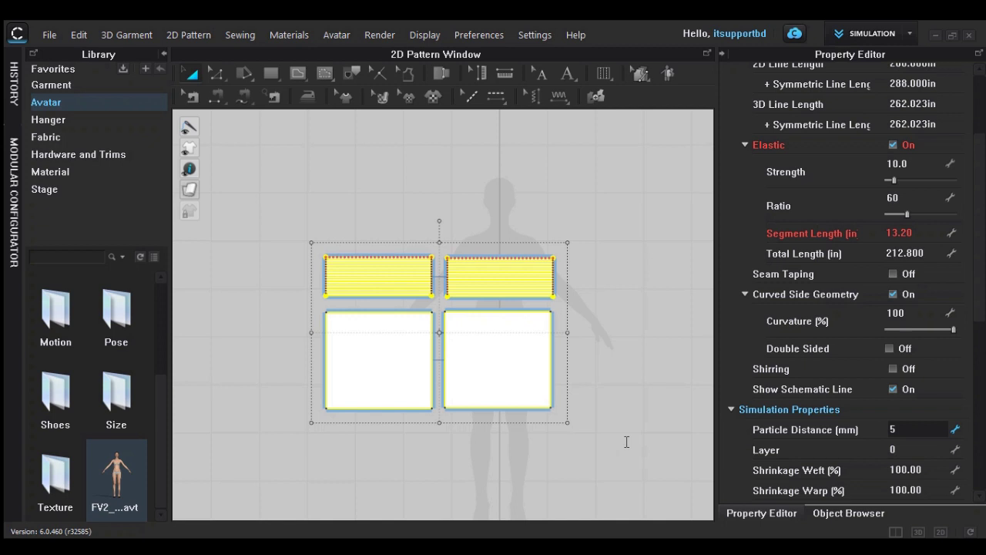
text(5)
key(Return)
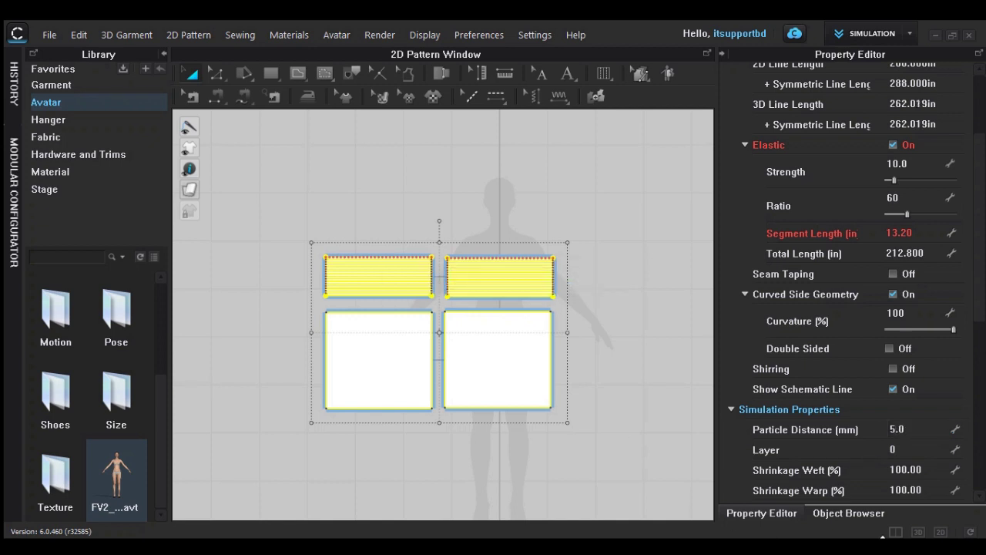
- Delete all pins from the garment's top edge in 3D
click(918, 531)
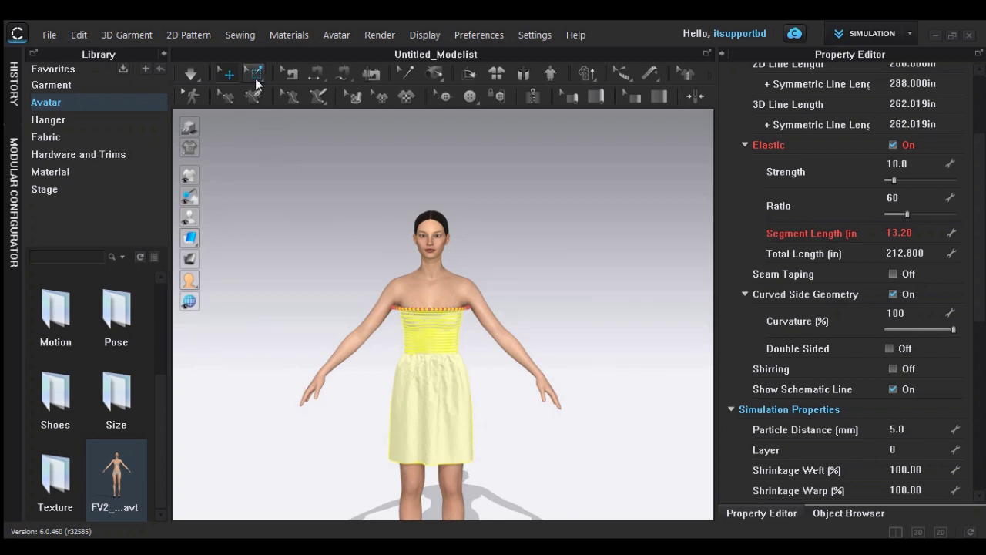
click(256, 75)
click(288, 104)
right_click(416, 312)
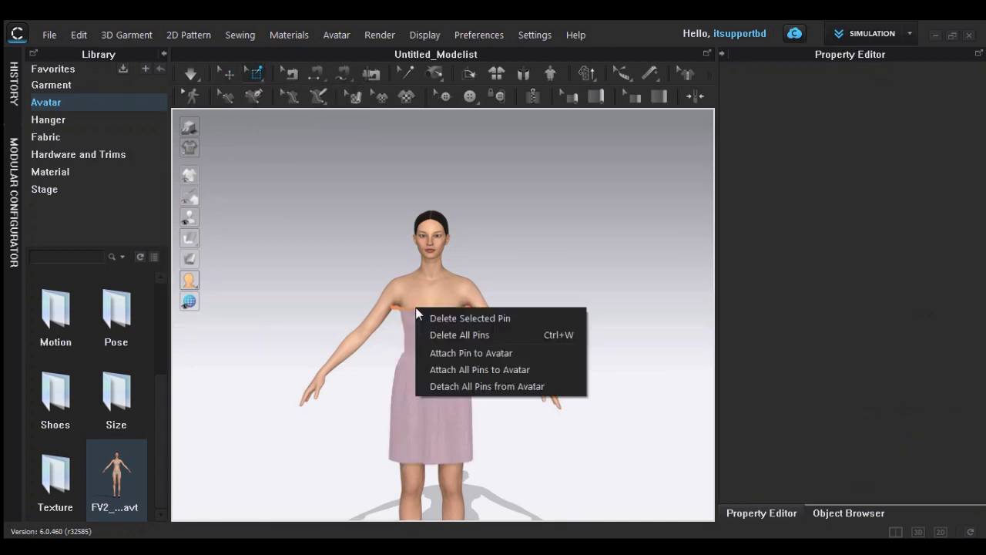
click(460, 335)
- Simulate the unpinned garment on the avatar and inspect the gathered bodice from the front
right_drag(328, 273, 336, 255)
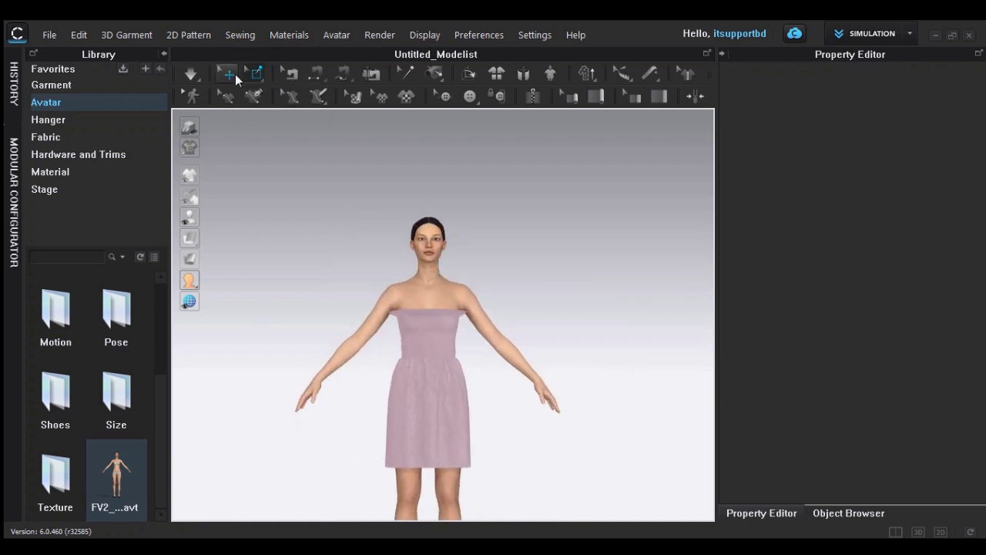
click(190, 73)
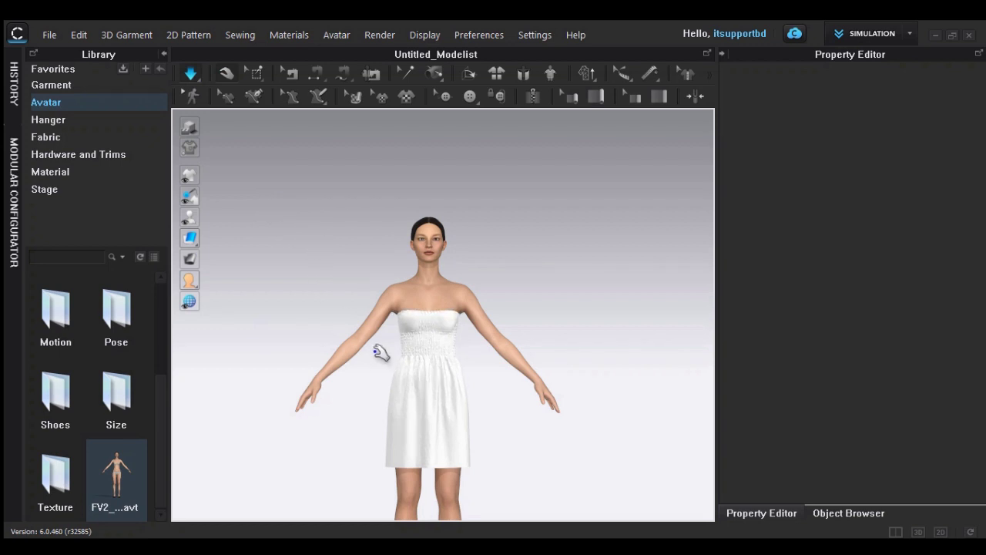
scroll(389, 355, up, 2)
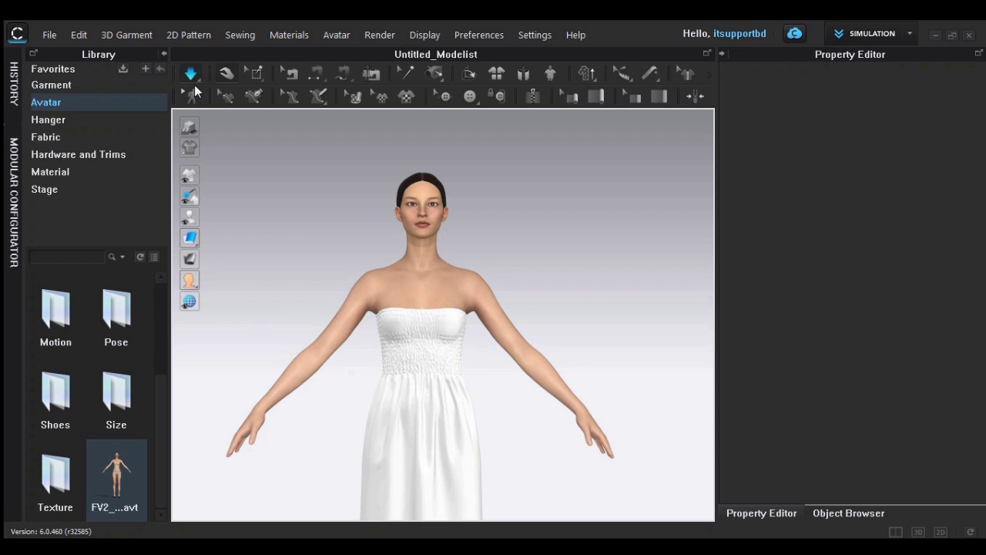
mouse_move(337, 254)
right_down()
mouse_move(526, 275)
mouse_move(668, 231)
mouse_move(336, 236)
right_up()
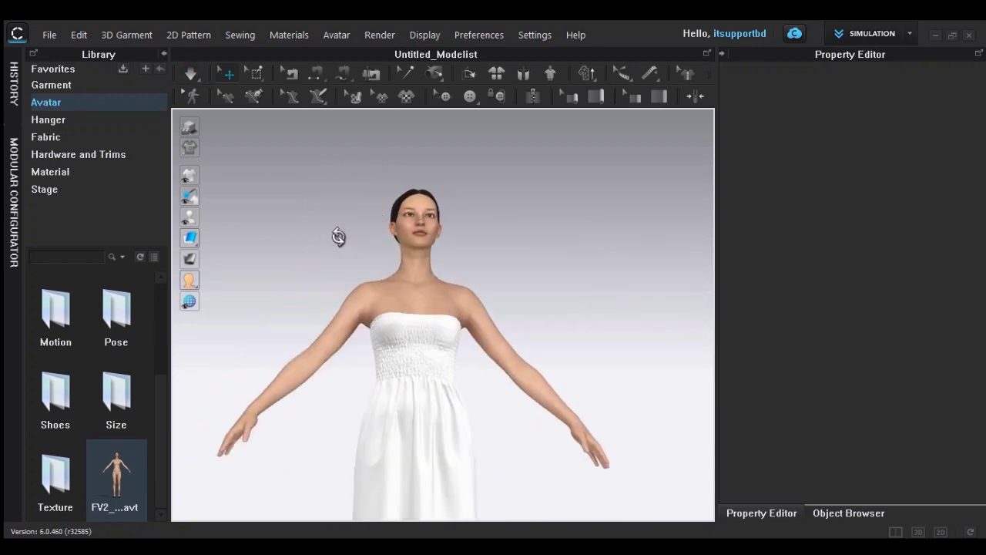
- Examine the smocked bodice up close and the dress's overall drape on the avatar
scroll(390, 297, up, 5)
right_drag(311, 317, 429, 350)
scroll(285, 316, down, 6)
scroll(432, 353, up, 2)
middle_drag(424, 363, 461, 282)
scroll(460, 283, up, 2)
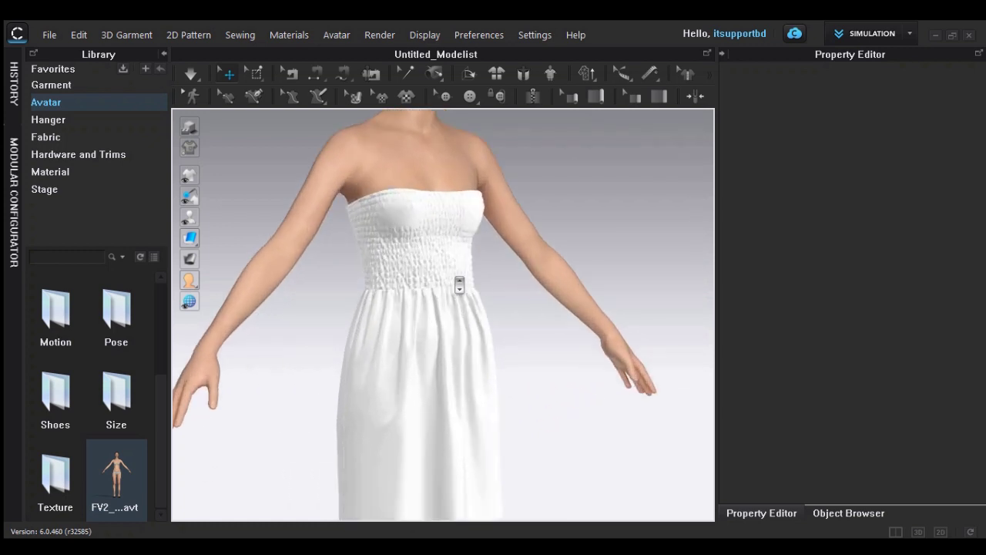
scroll(539, 306, down, 5)
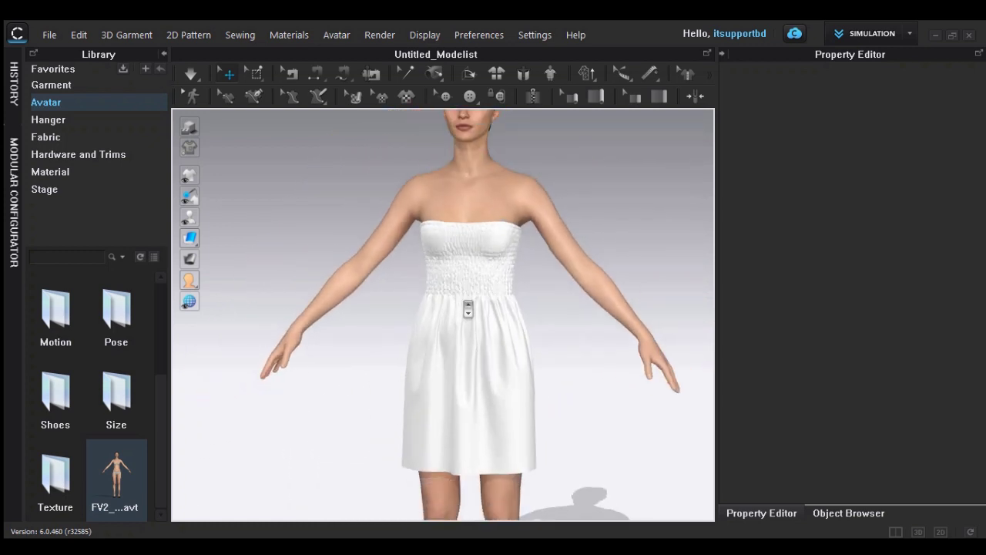
mouse_move(482, 332)
right_down()
mouse_move(517, 330)
mouse_move(480, 330)
right_up()
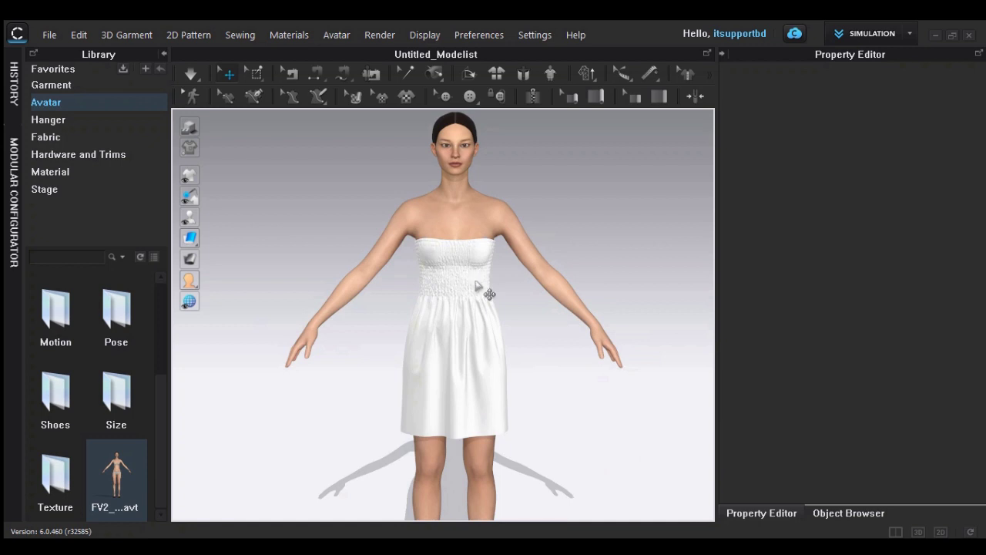
- Select the front bodice panel's upper and lower edges with all its horizontal internal lines, and set their elastic ratio to 40
click(940, 532)
scroll(528, 315, up, 3)
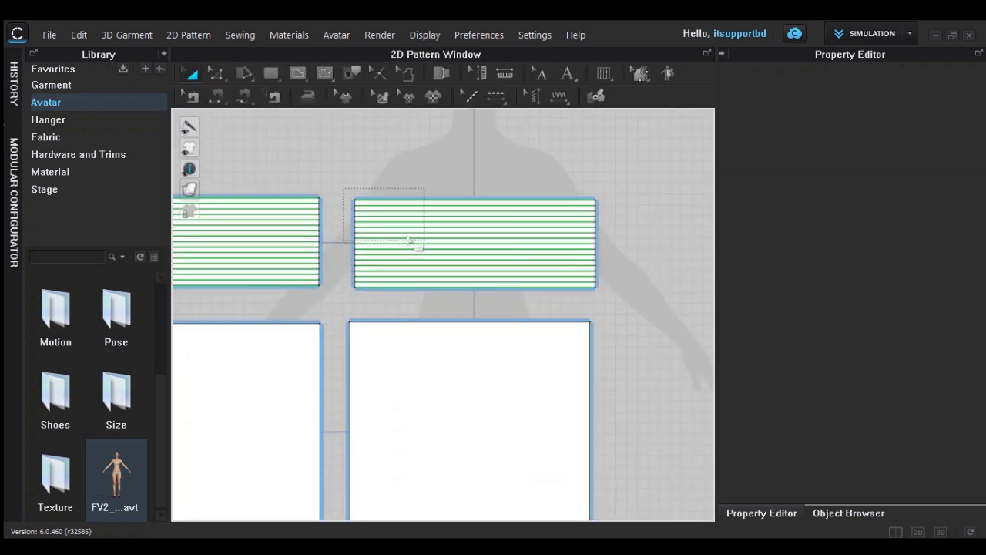
scroll(433, 215, up, 5)
click(215, 73)
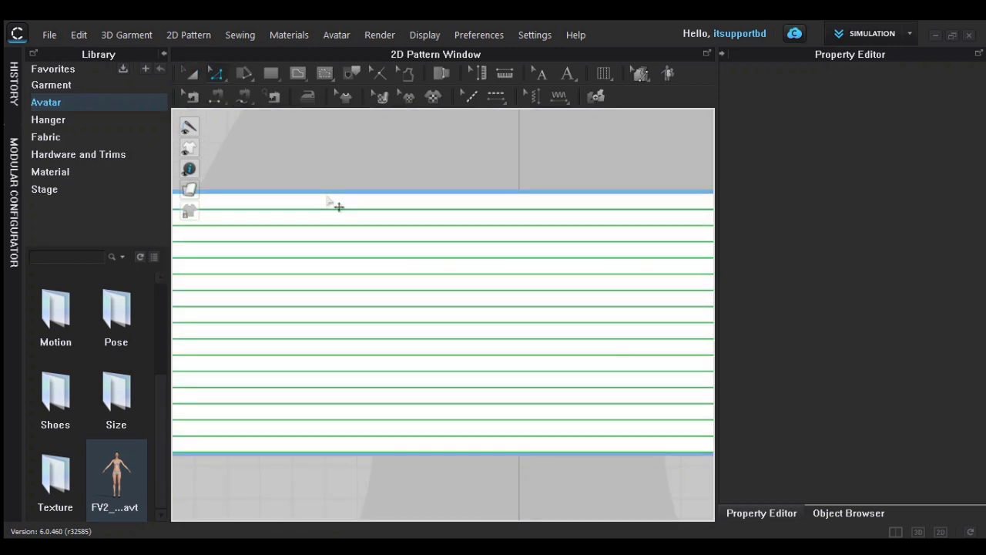
click(338, 206)
shift+click(337, 208)
shift+click(338, 224)
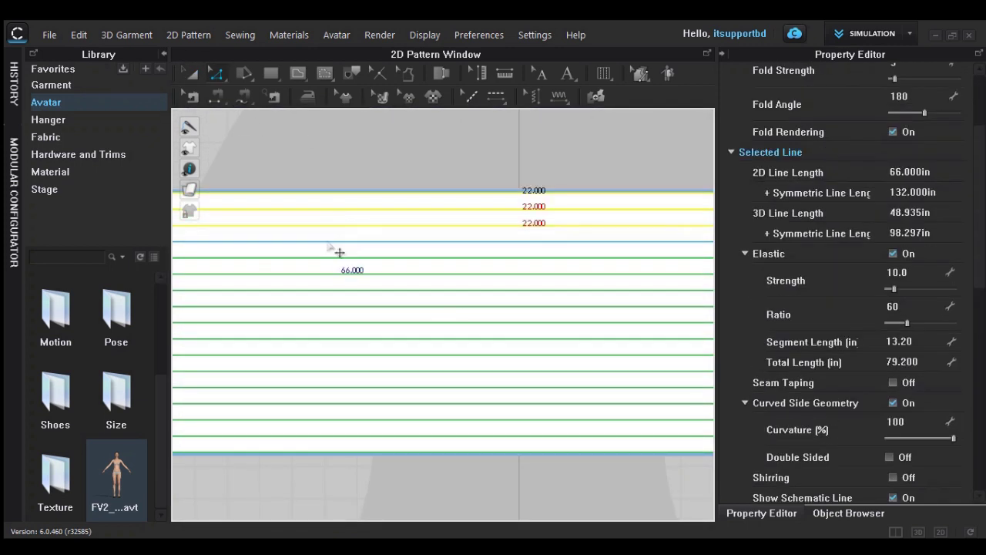
shift+click(338, 241)
shift+click(335, 256)
shift+click(332, 273)
shift+click(330, 289)
shift+click(328, 306)
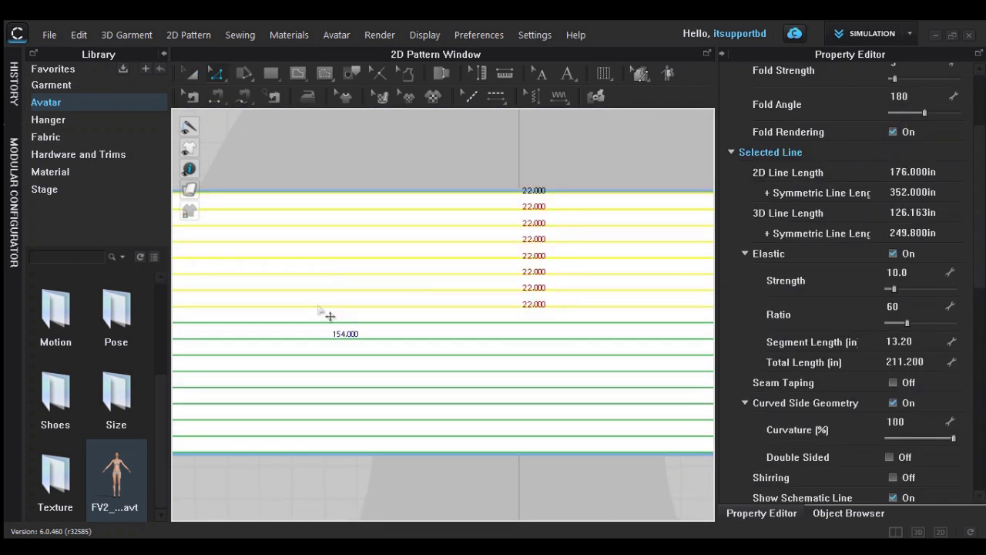
shift+click(323, 321)
shift+click(324, 338)
shift+click(322, 355)
shift+click(321, 370)
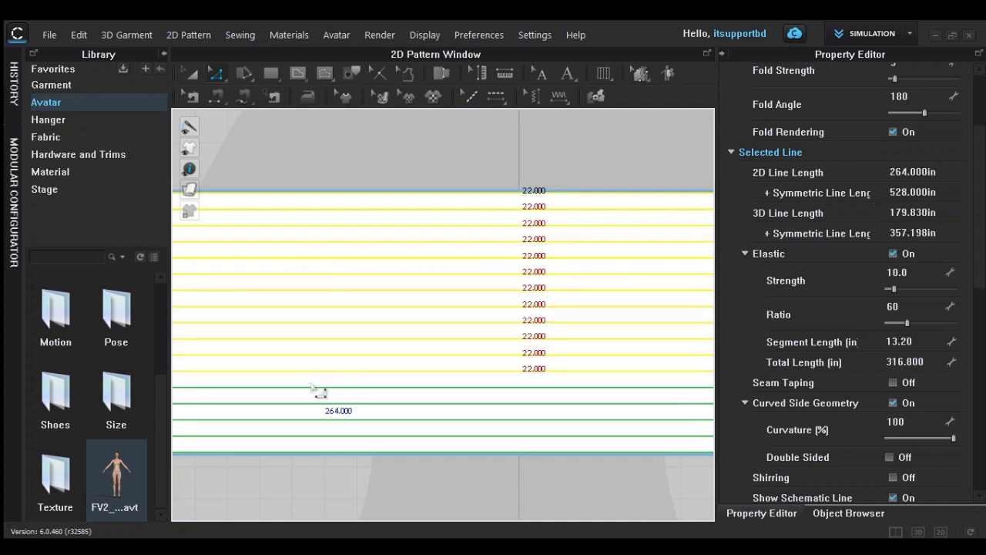
shift+click(316, 386)
shift+click(302, 403)
shift+click(301, 419)
shift+click(300, 436)
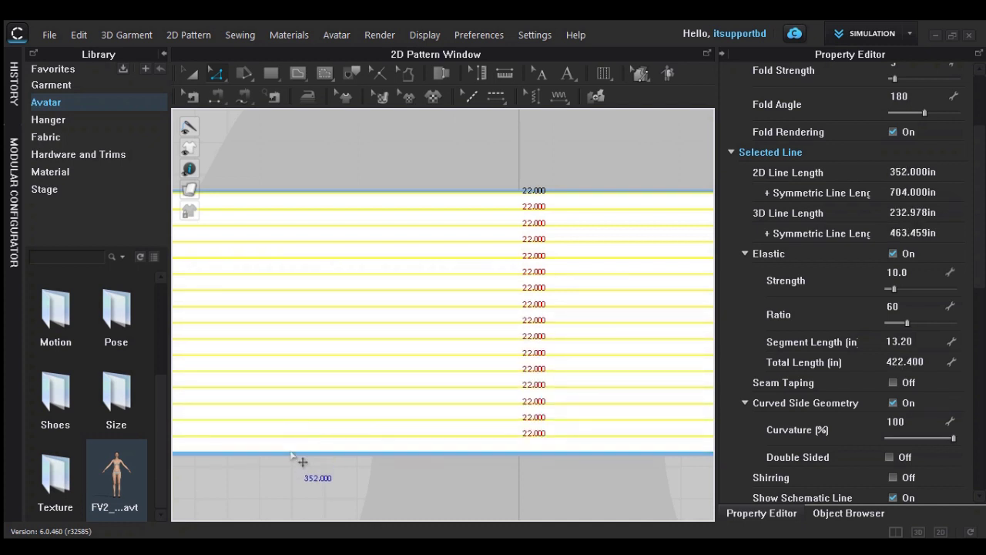
shift+click(406, 452)
click(896, 308)
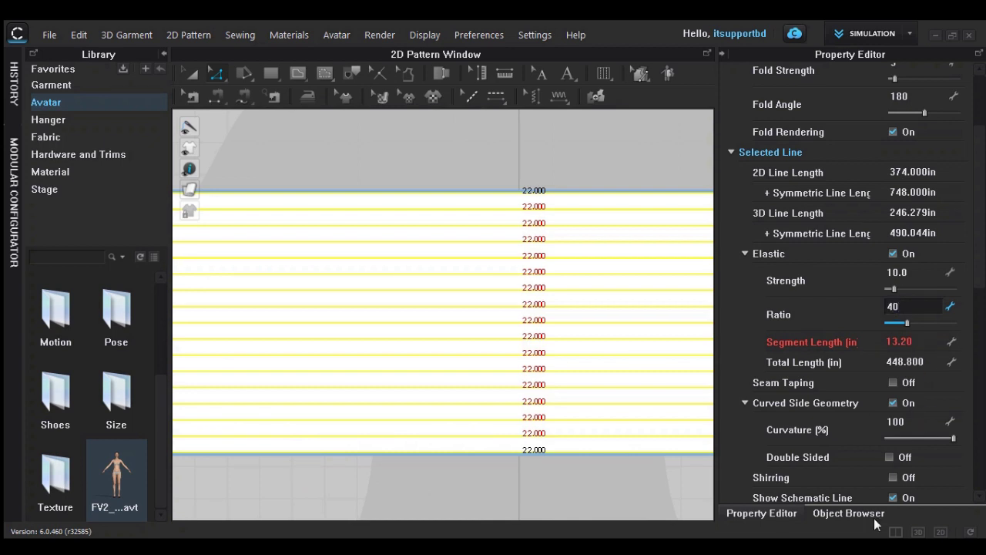
text(40)
key(Return)
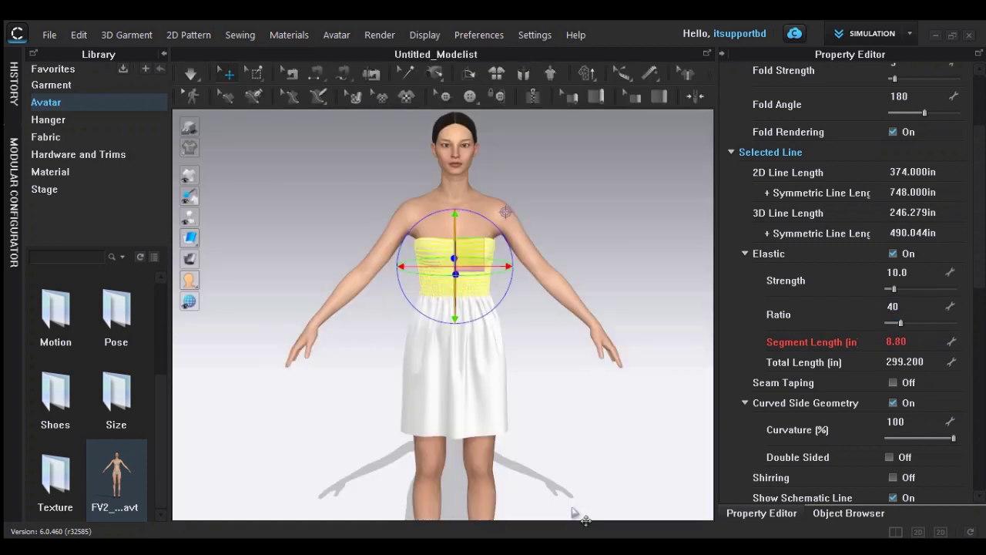
- Simulate the dress on the avatar with the new elastic ratio and inspect the smocked bodice from the side and front
click(626, 279)
scroll(501, 306, up, 3)
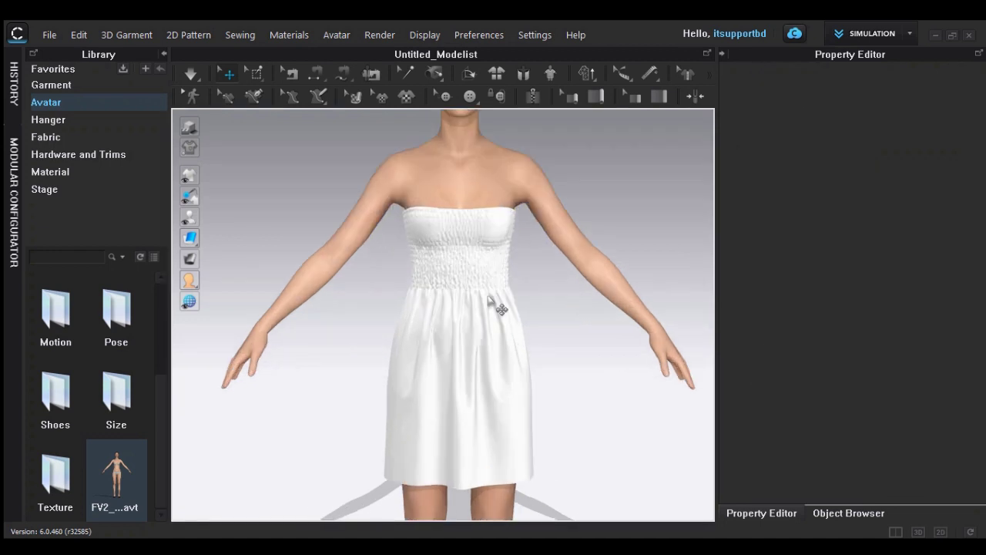
right_drag(501, 306, 504, 277)
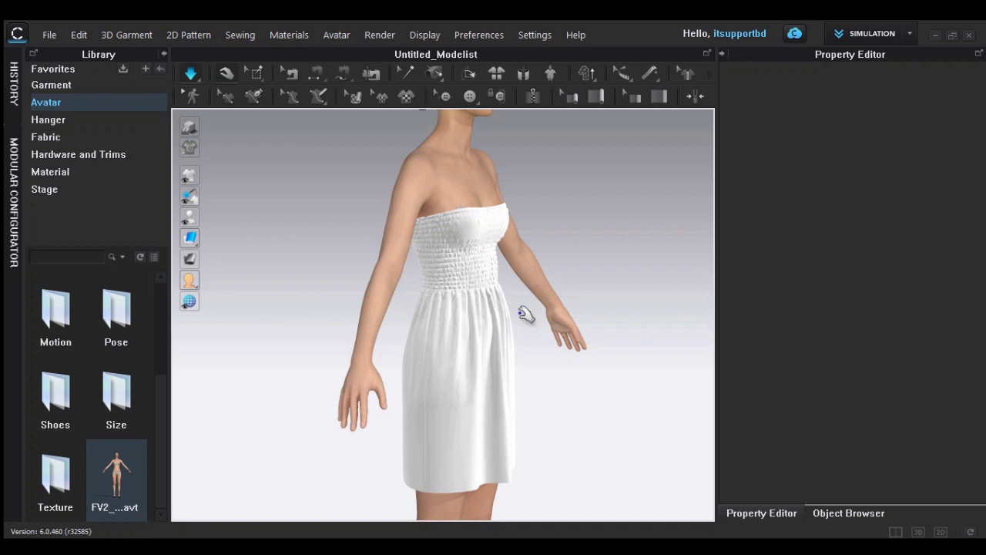
right_drag(521, 312, 412, 295)
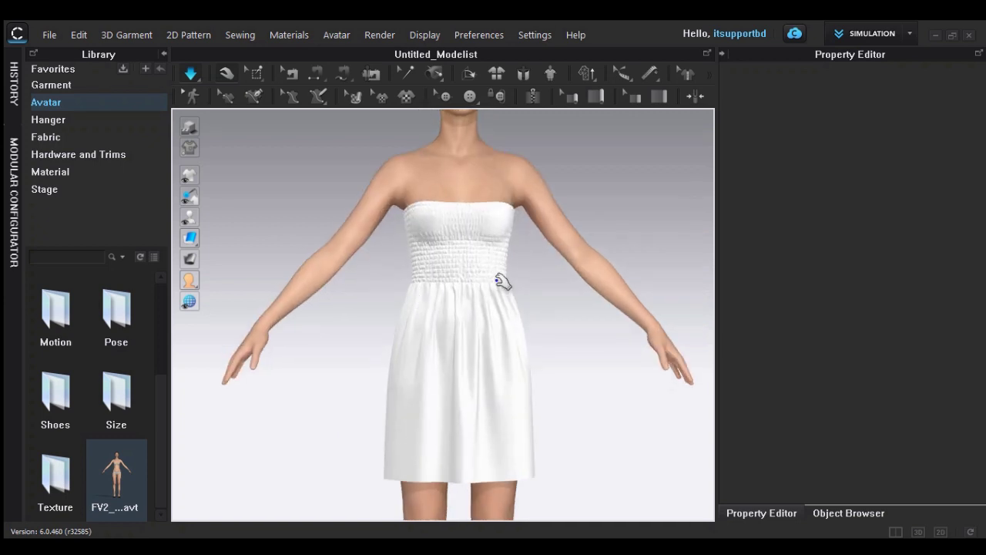
scroll(503, 282, up, 2)
mouse_move(493, 271)
right_down()
mouse_move(557, 286)
mouse_move(744, 280)
mouse_move(769, 264)
mouse_move(436, 275)
mouse_move(537, 287)
mouse_move(174, 269)
mouse_move(389, 346)
mouse_move(490, 290)
right_up()
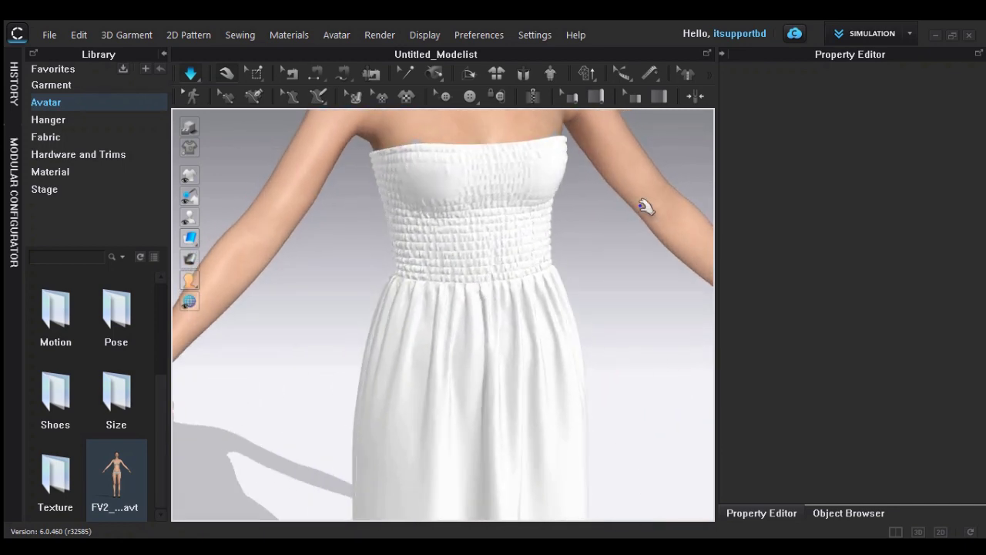